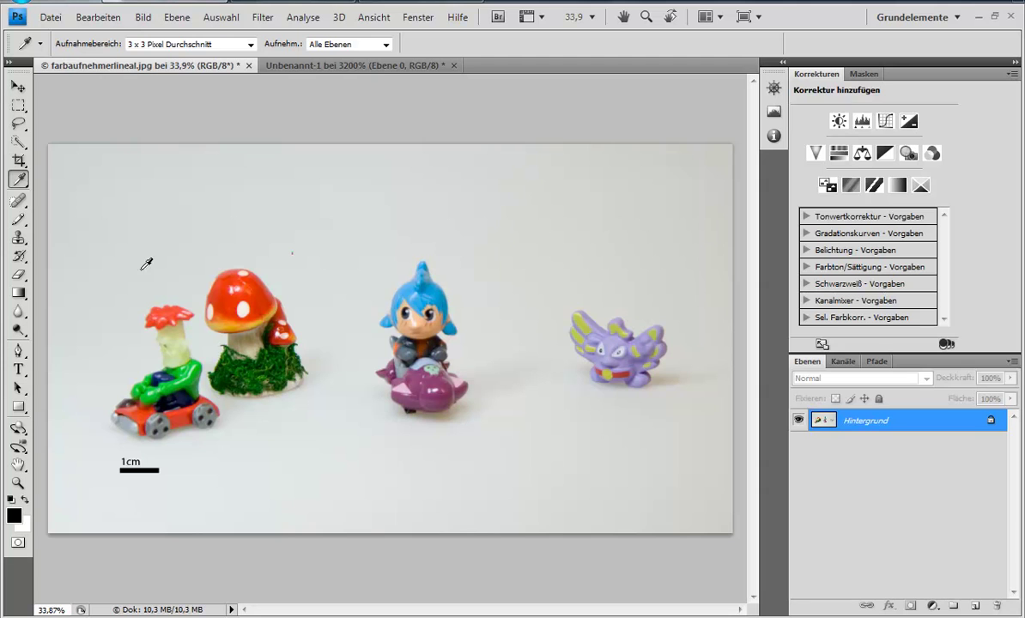
Switch to the Eyedropper and sample the blue head, green head, moss and red mushroom colours
right_click(15, 181)
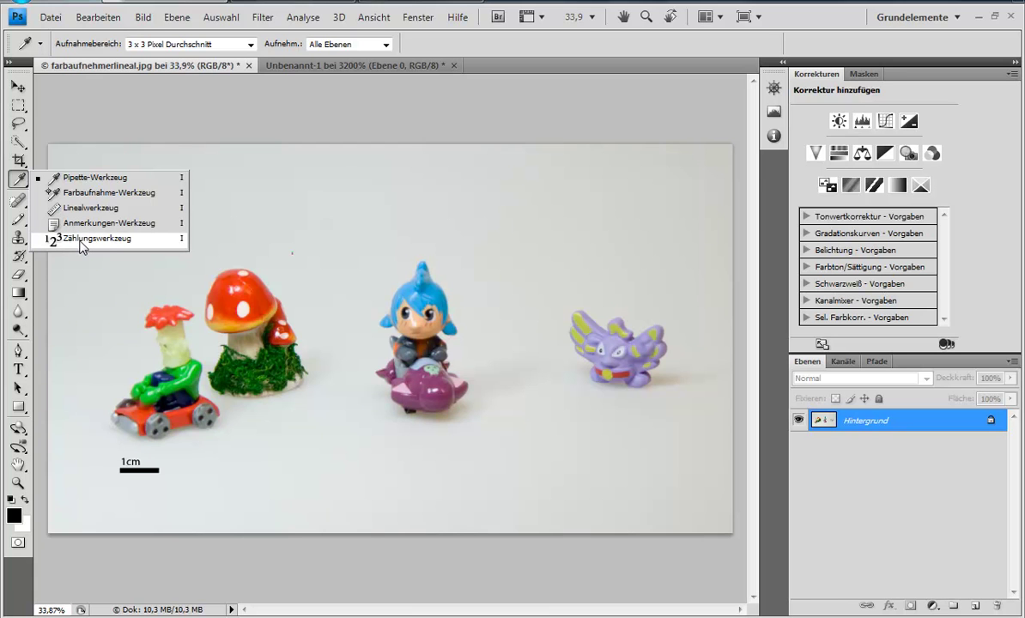
click(64, 178)
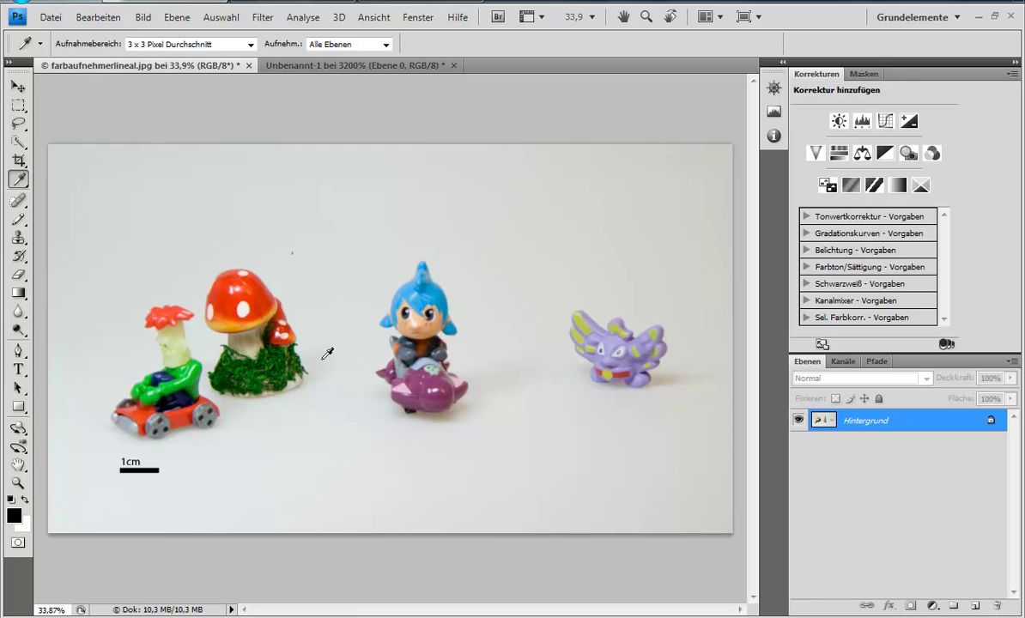
click(435, 288)
click(168, 333)
click(251, 369)
click(257, 294)
Sample more colours ending on the car's red body, with moss green as background colour
click(411, 296)
click(607, 344)
click(65, 465)
click(146, 420)
click(180, 405)
alt+click(271, 374)
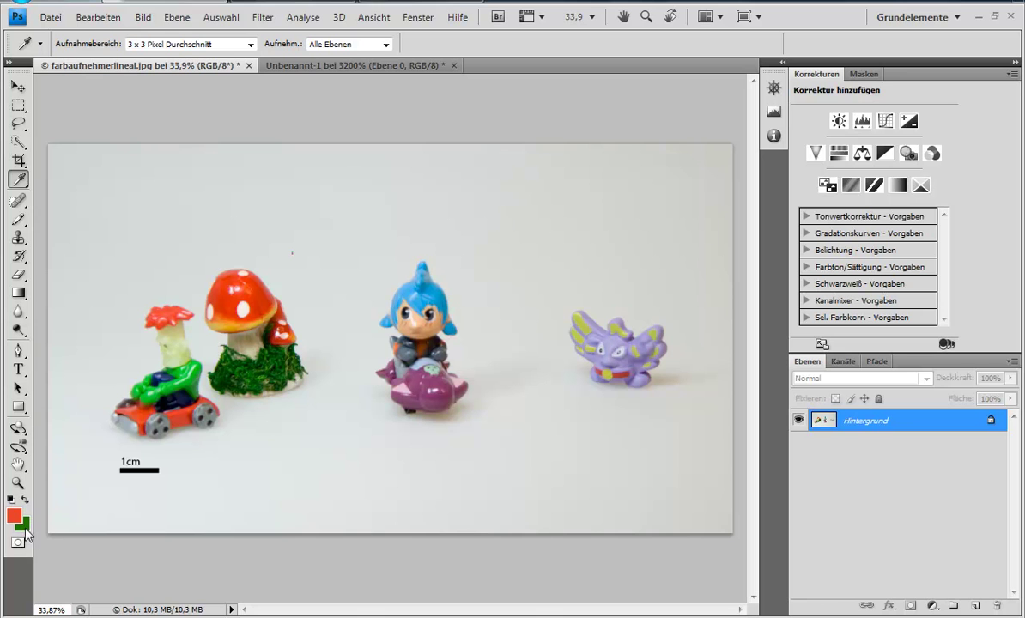
Set the eyedropper sample size to 1 Pixel and sampling to Alle Ebenen (all layers)
click(176, 45)
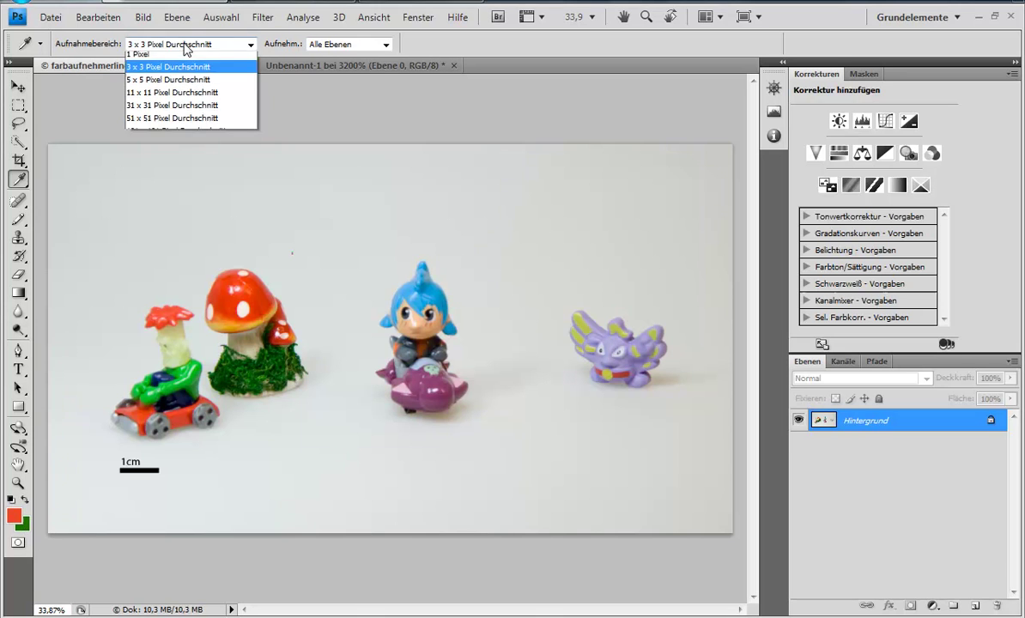
click(183, 59)
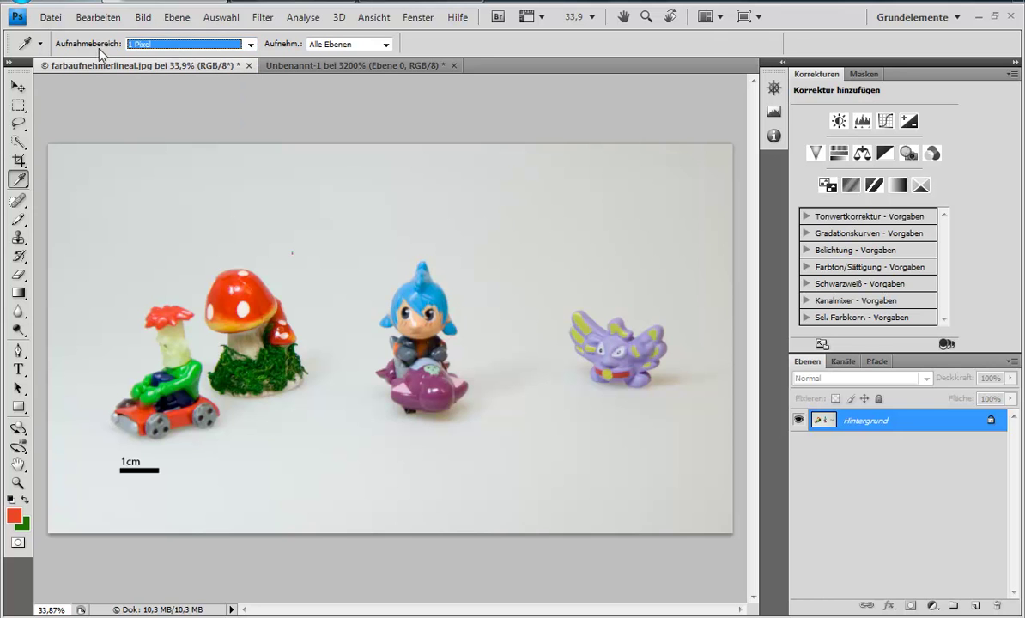
click(155, 46)
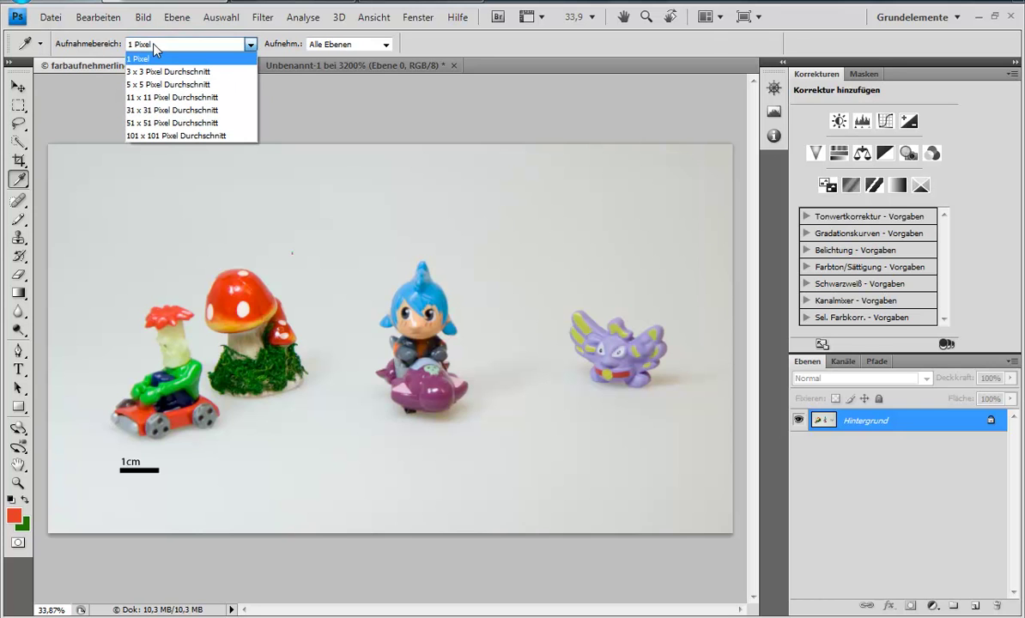
click(154, 60)
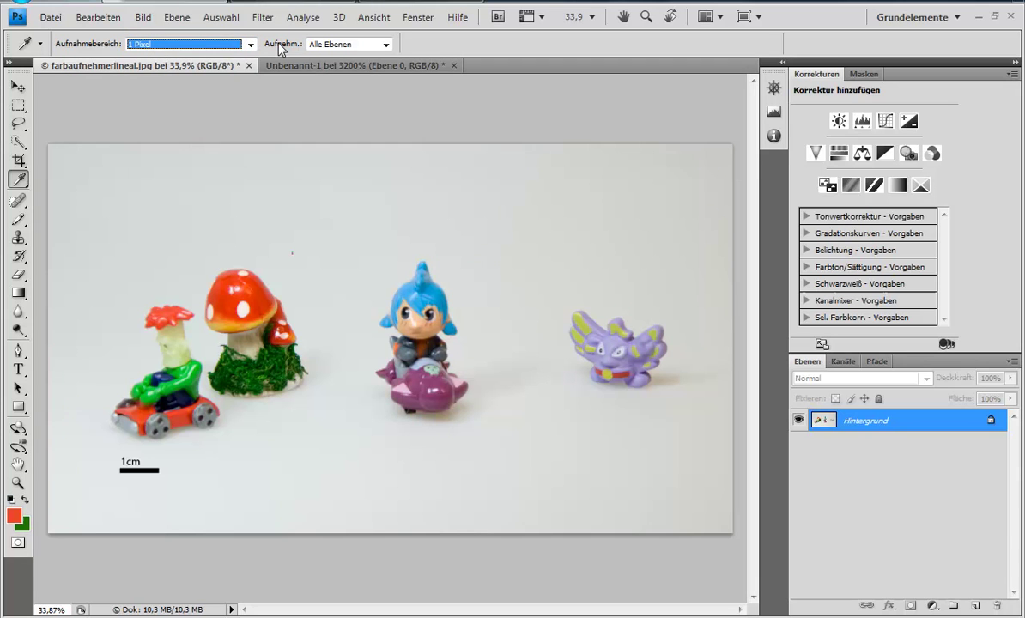
click(352, 49)
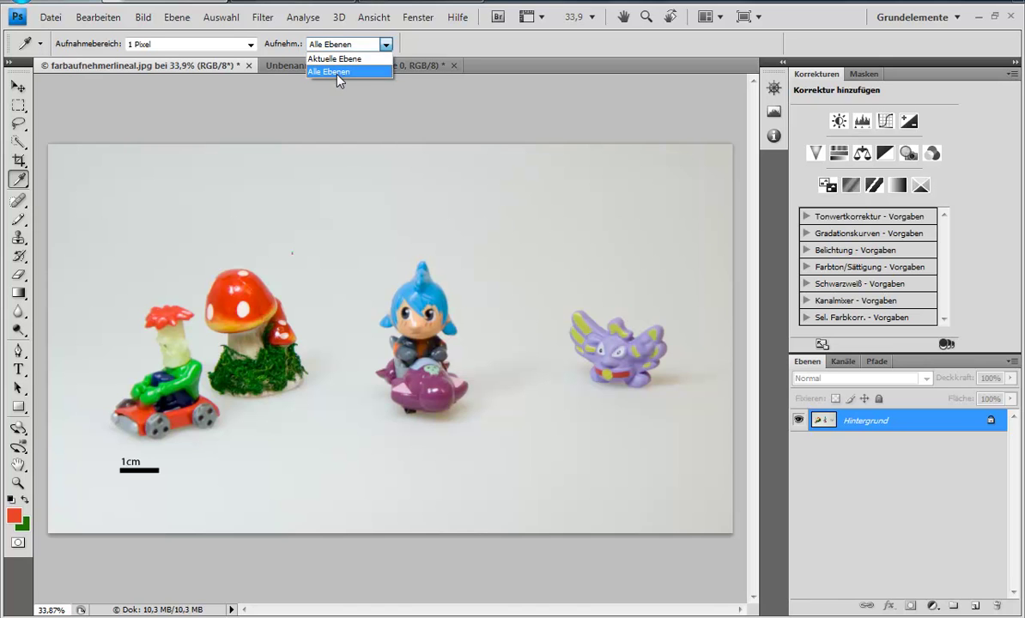
click(337, 74)
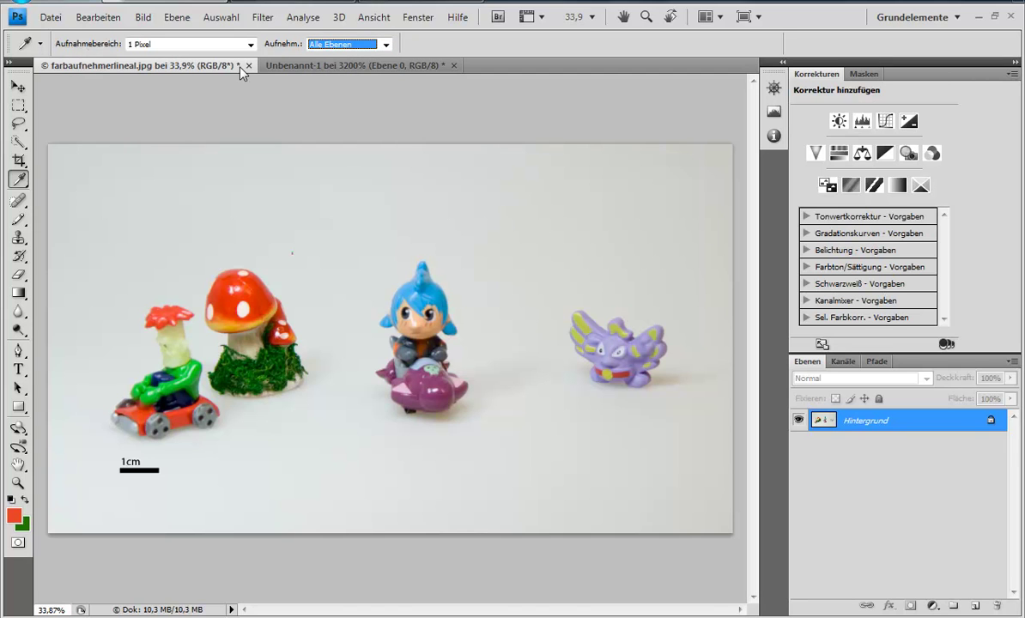
On the Unbenannt-1 test image, sample the green, red and blue blocks with the eyedropper
click(326, 67)
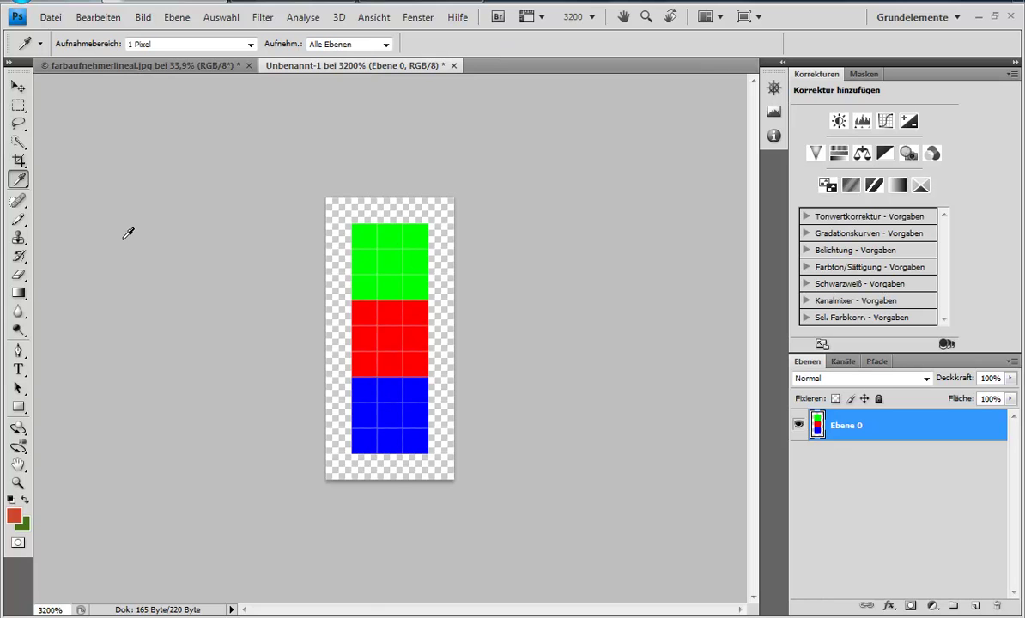
click(18, 179)
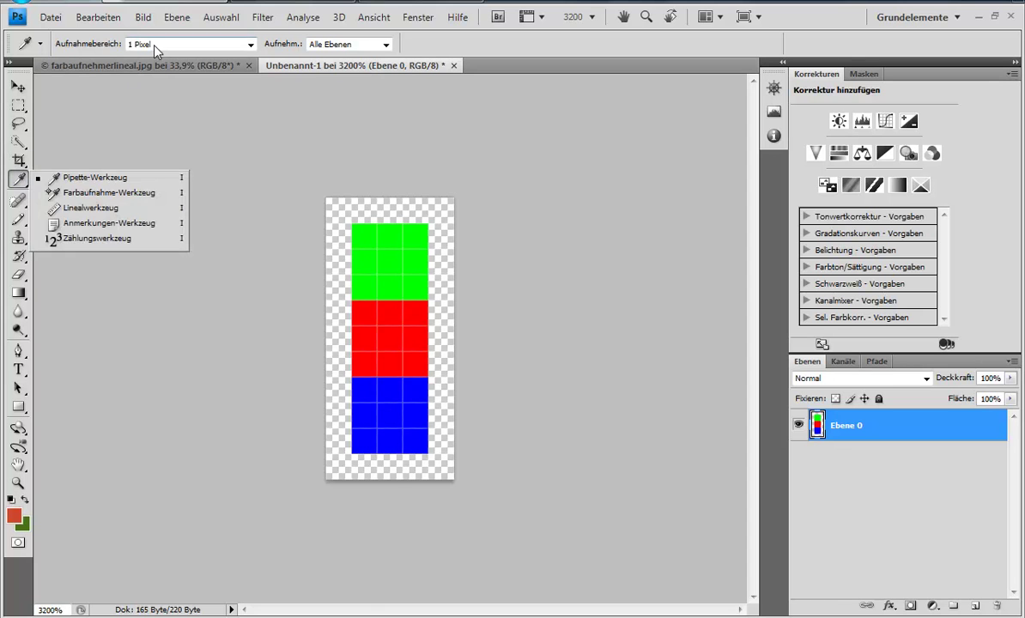
click(151, 45)
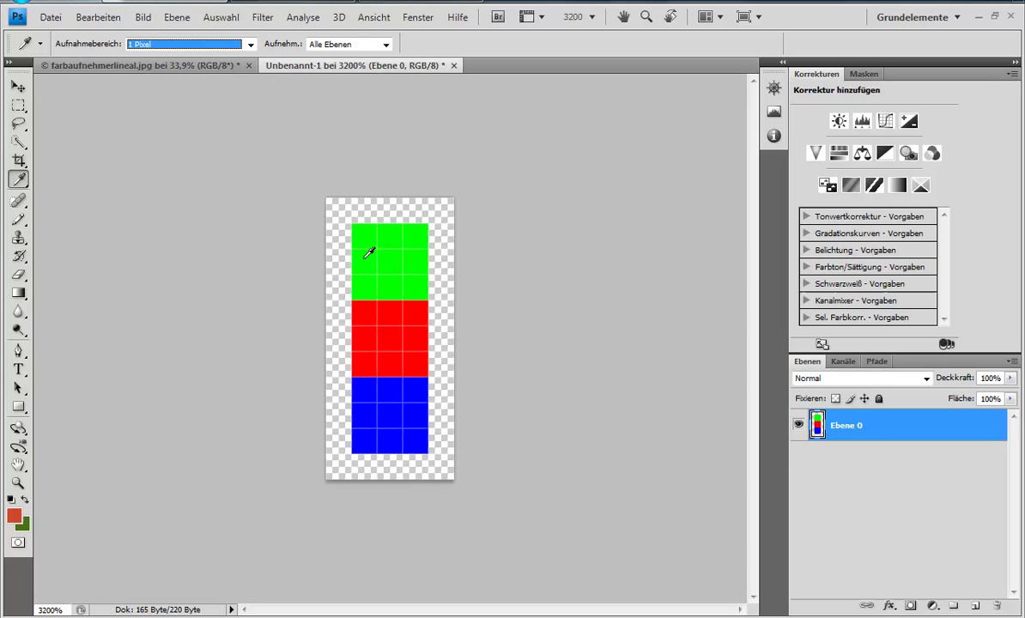
click(399, 259)
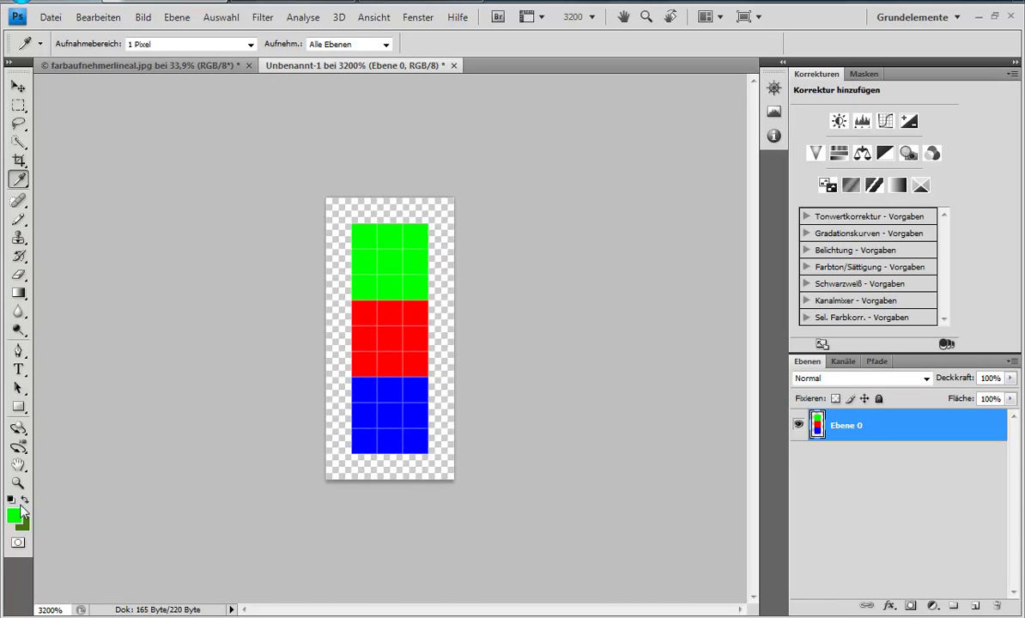
click(393, 354)
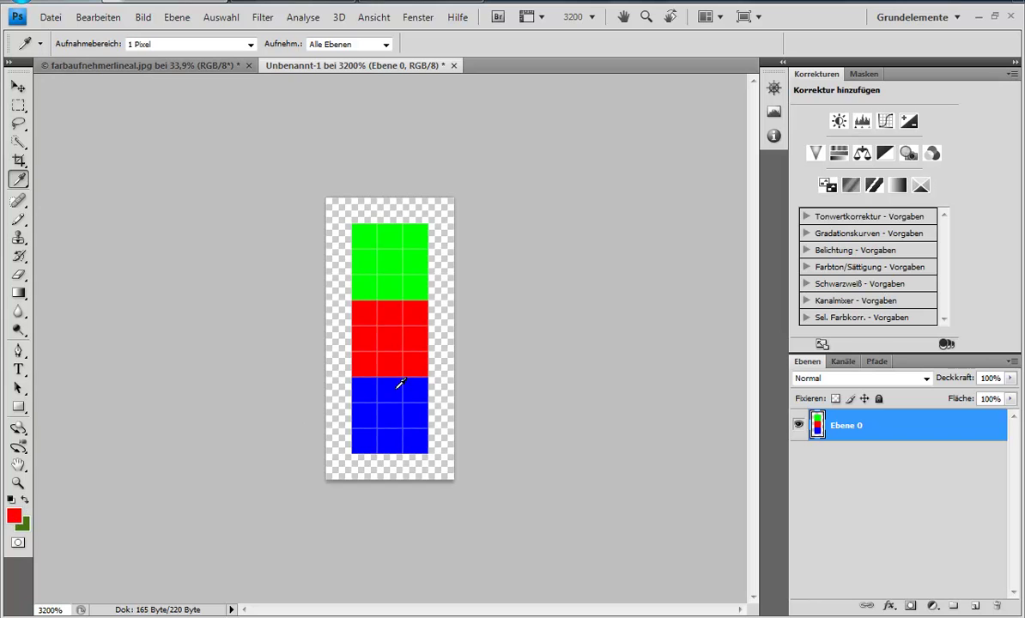
click(399, 411)
Use 3 x 3 Pixel Durchschnitt sampling, resample green and red, and return to the photo
click(167, 46)
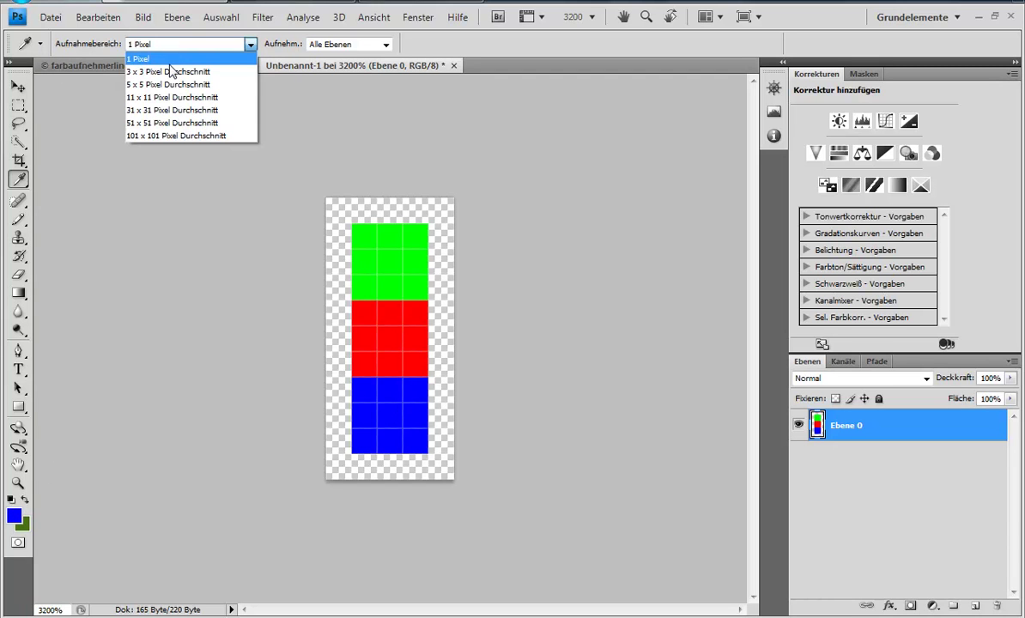
click(171, 73)
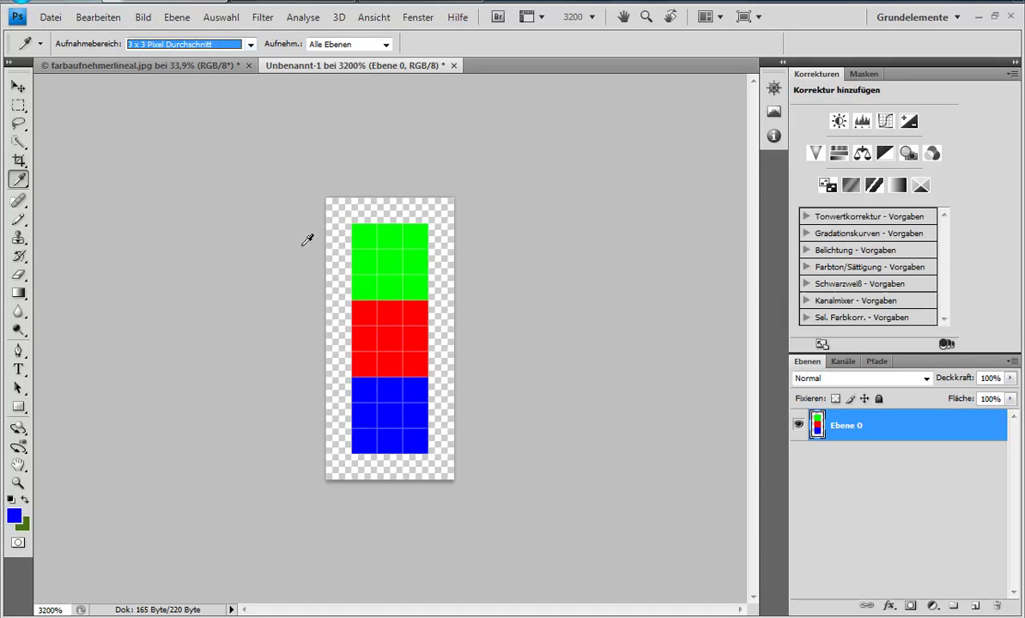
click(392, 289)
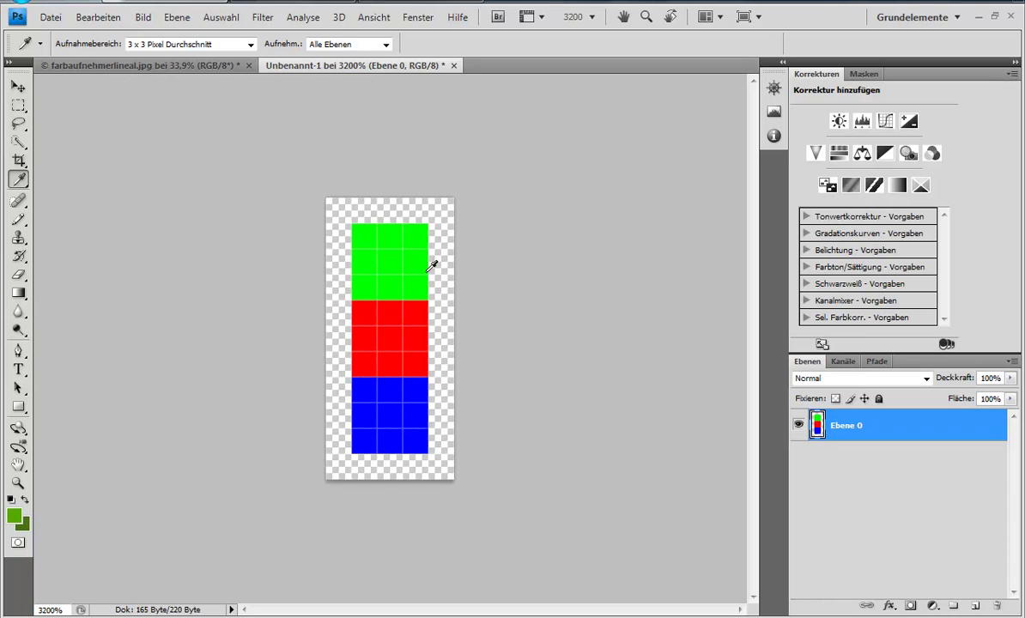
click(396, 360)
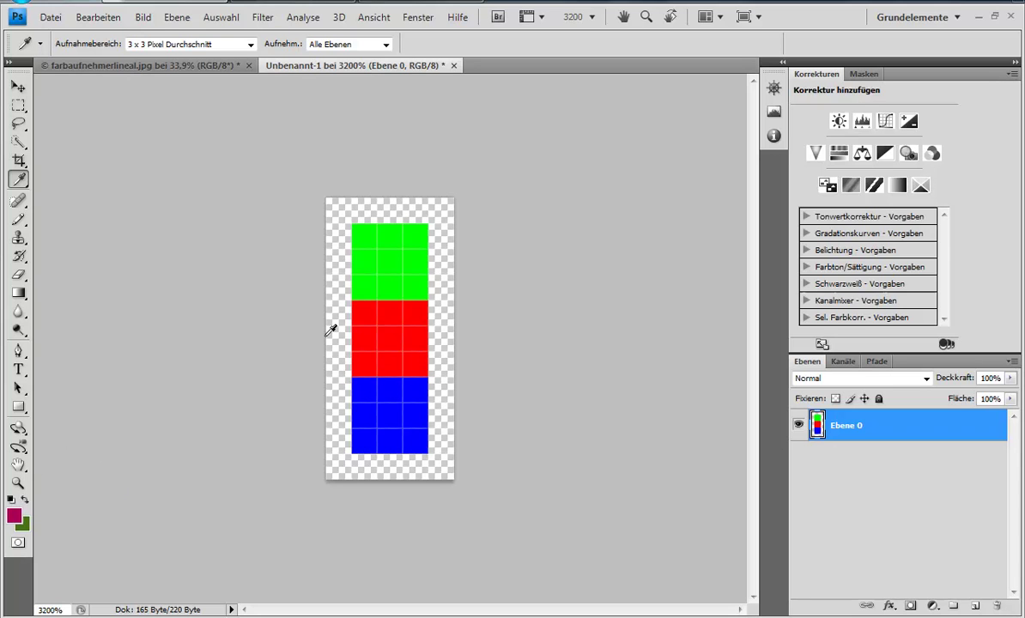
click(180, 45)
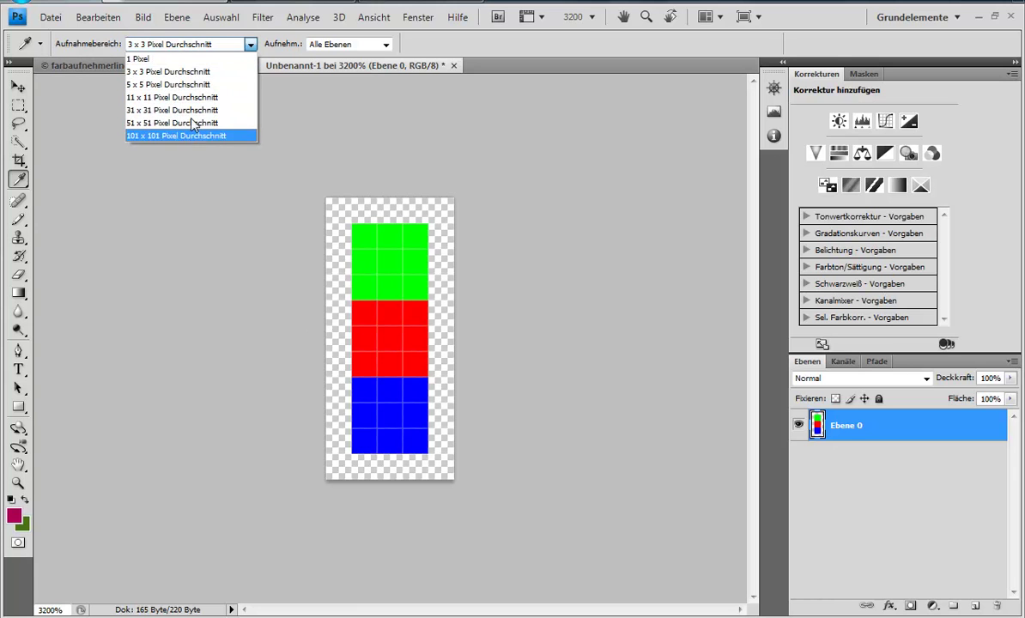
click(204, 71)
click(182, 66)
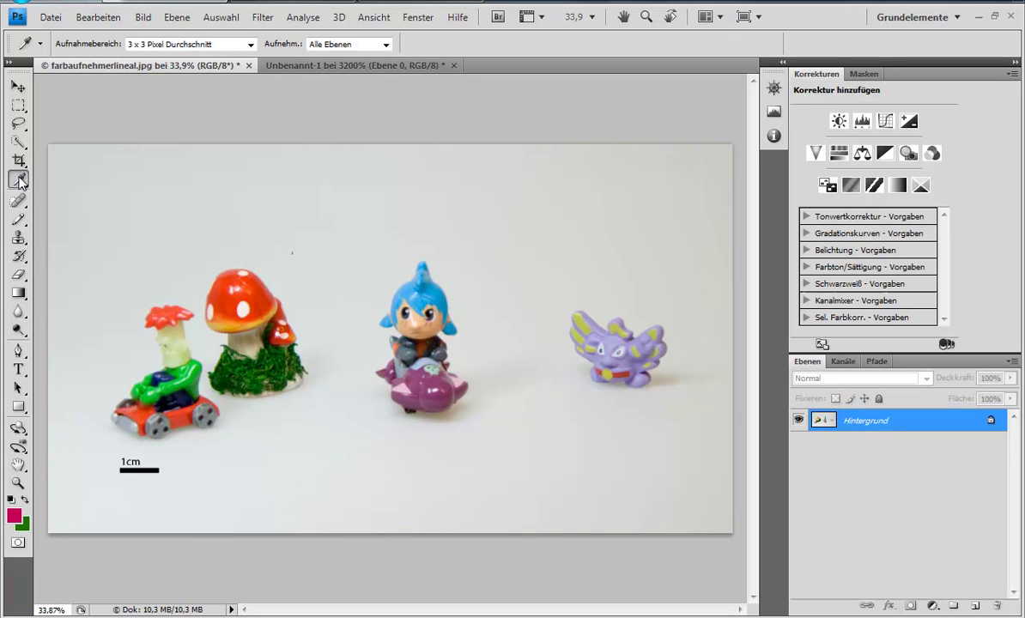
Place four colour sampler points on the mushroom, plane, dragon and blue head; dismiss the limit warning
right_click(18, 179)
click(68, 192)
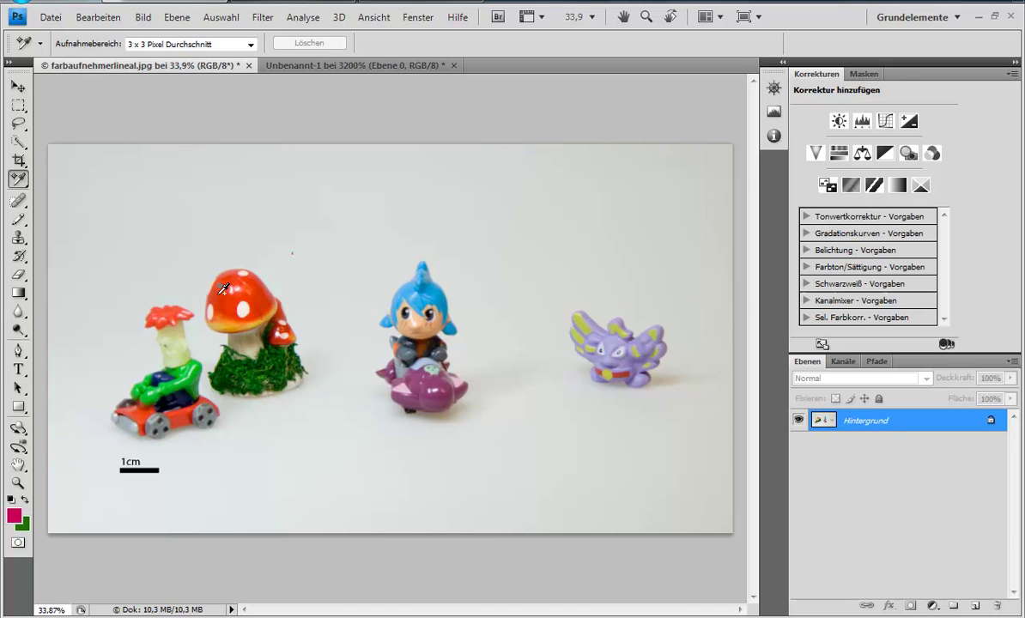
click(223, 288)
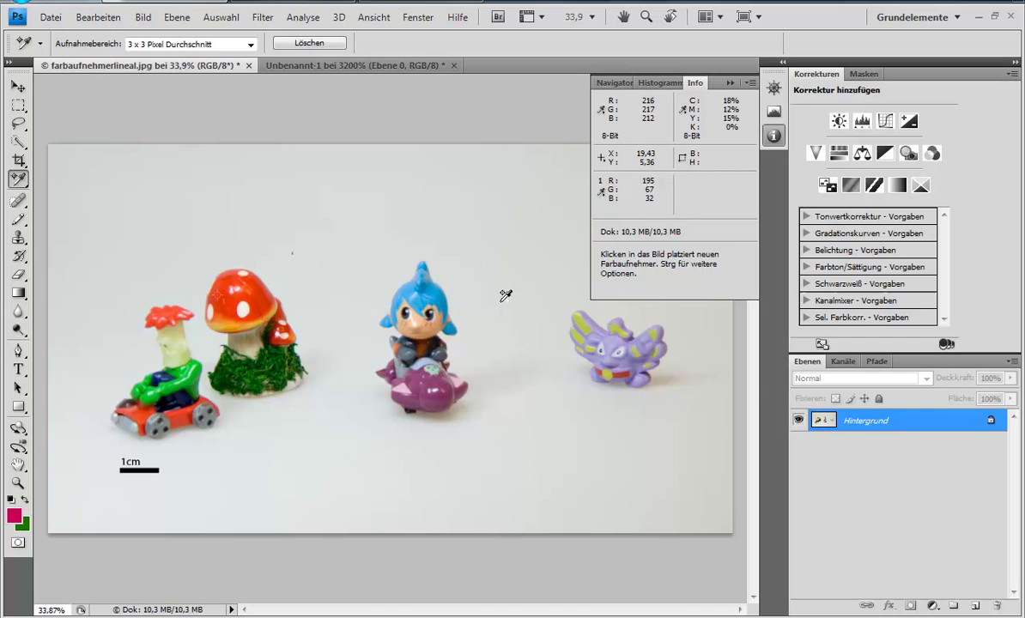
click(426, 388)
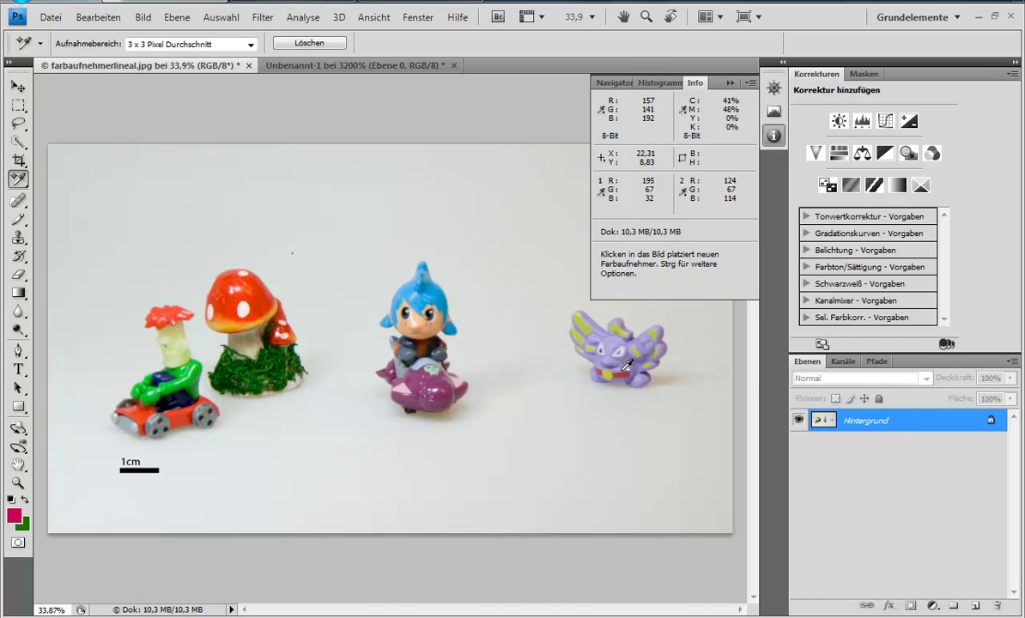
click(568, 339)
click(416, 295)
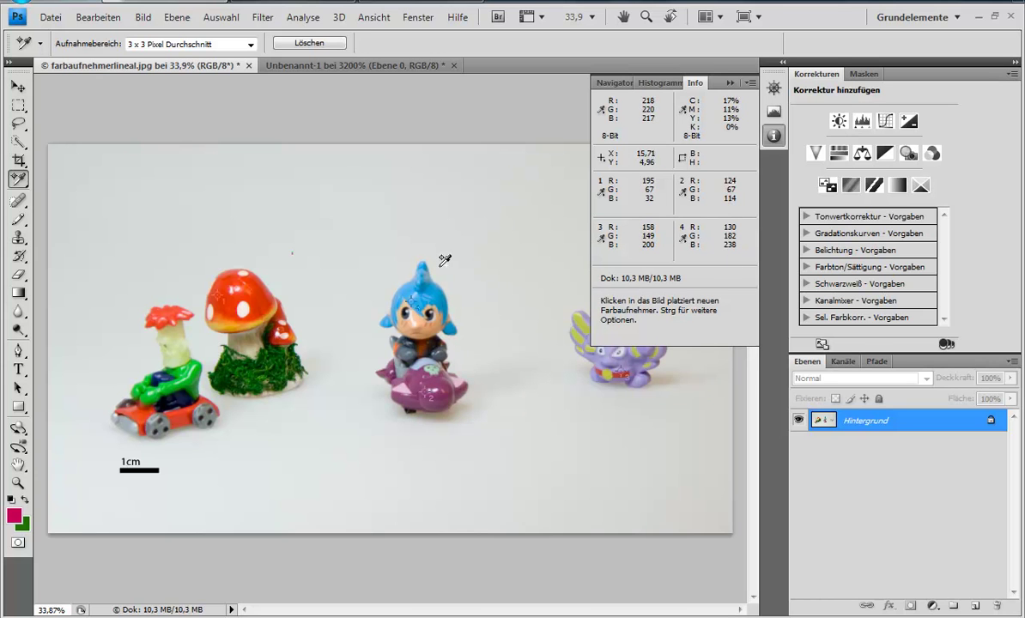
click(364, 215)
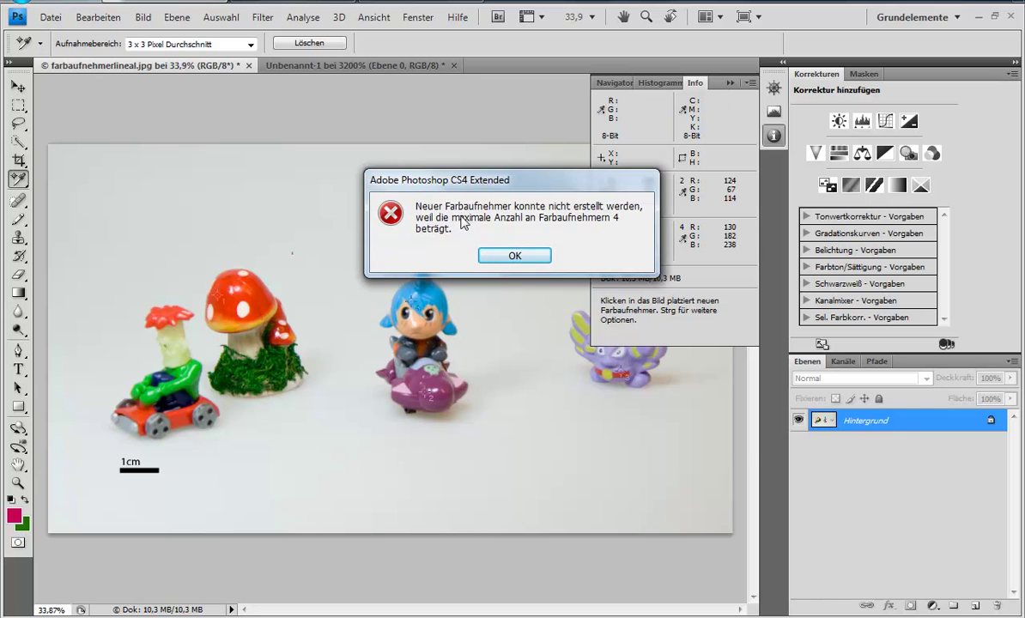
click(501, 256)
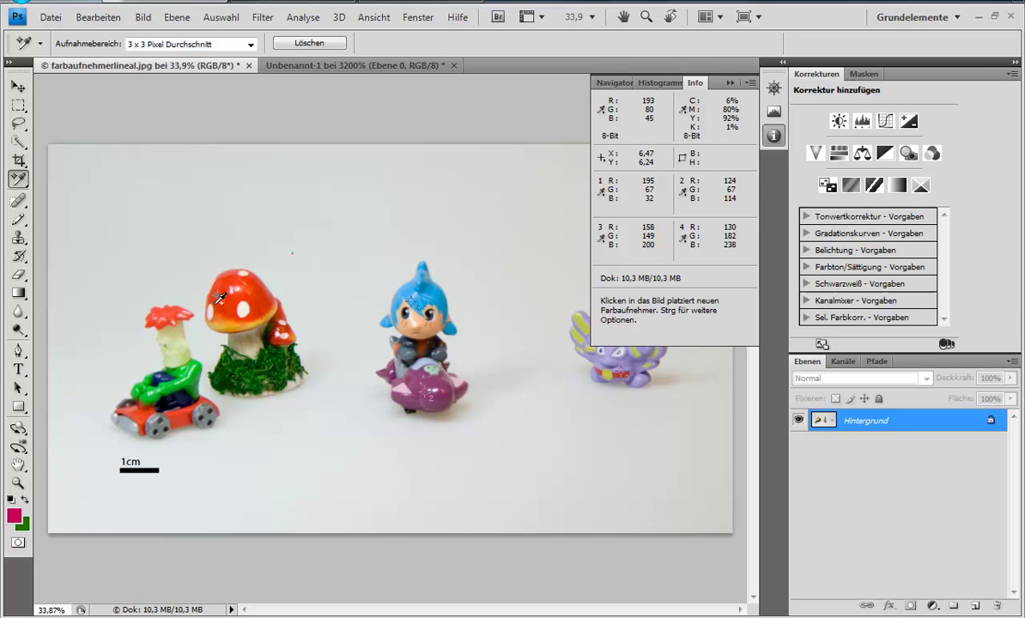
Move sample point 1 onto the mushroom's white spot, then undo the sampler points
key(ctrl)
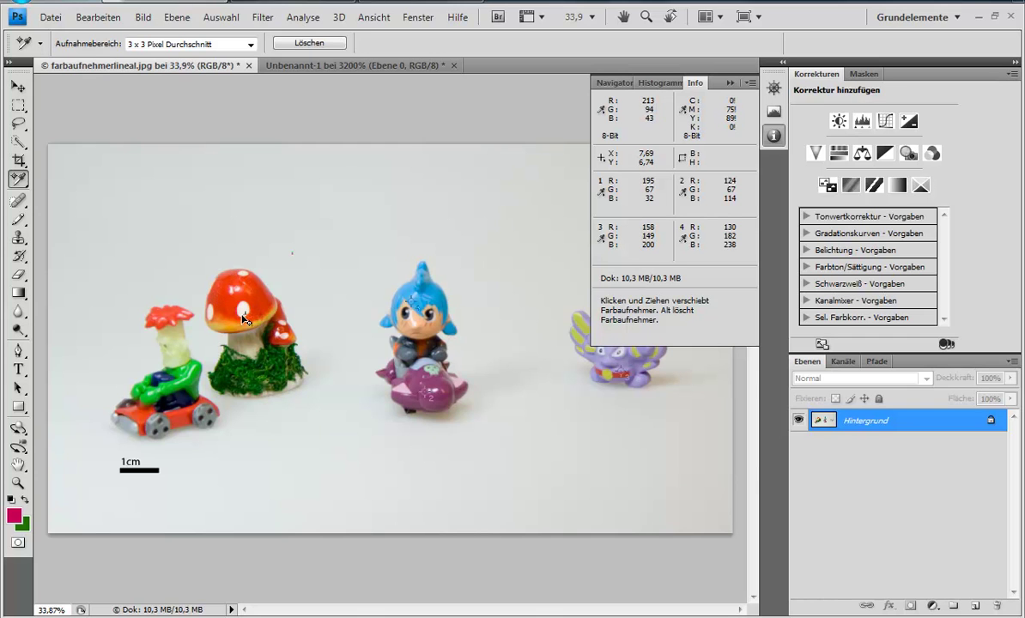
drag(228, 291, 245, 310)
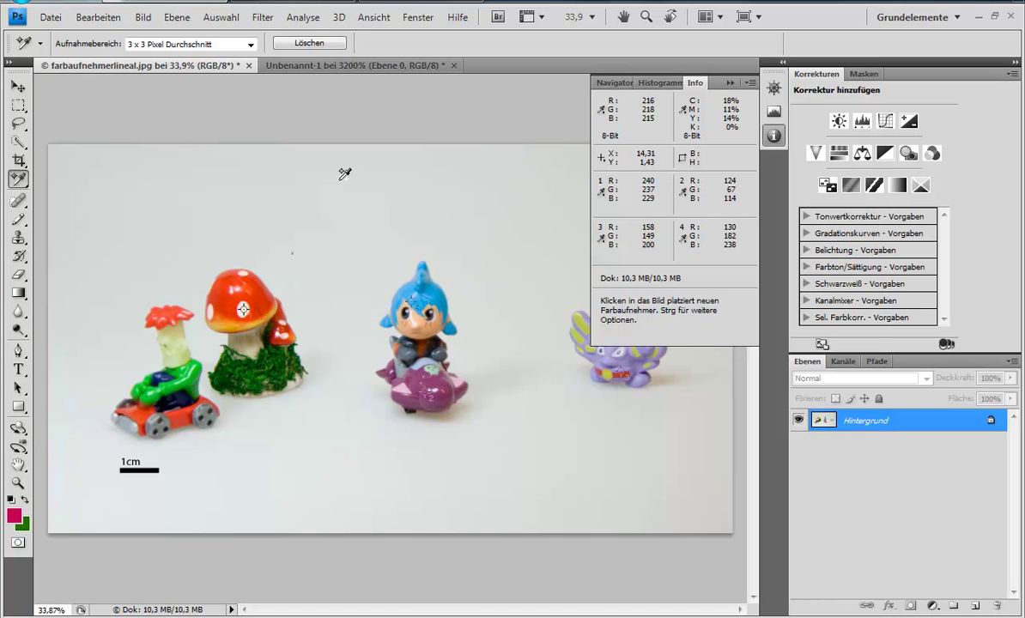
key(shift)
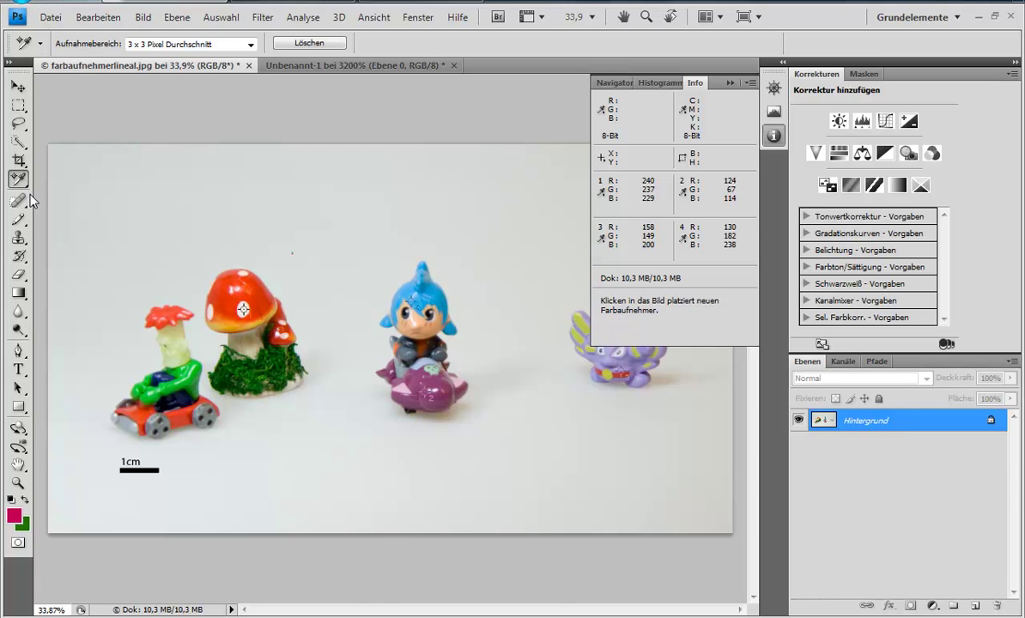
click(96, 17)
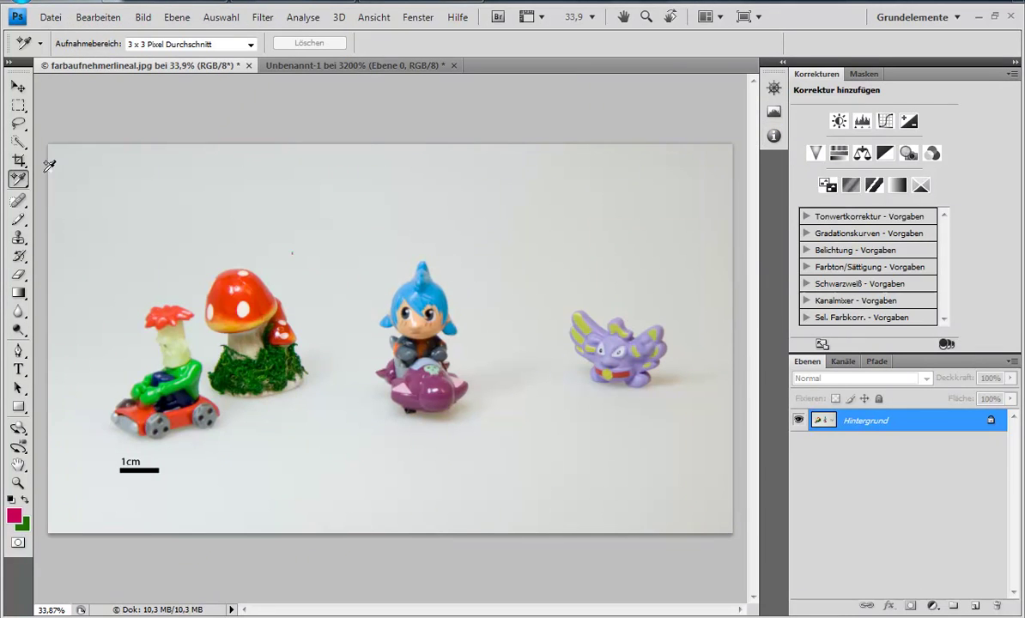
click(18, 178)
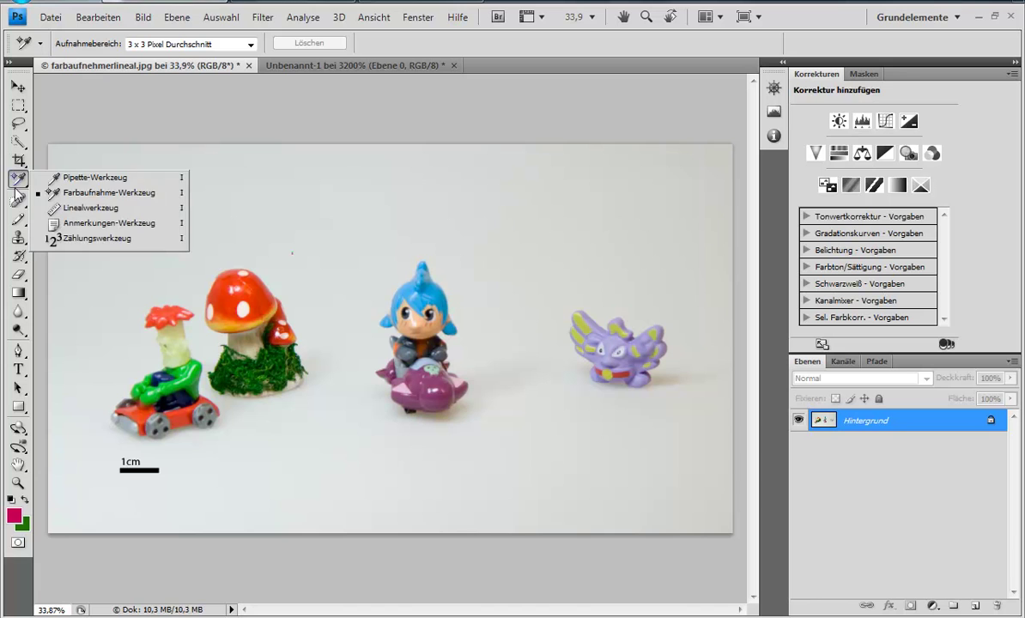
Show pixel rulers with the Ruler tool active, draw a test measurement, and clear it
click(65, 208)
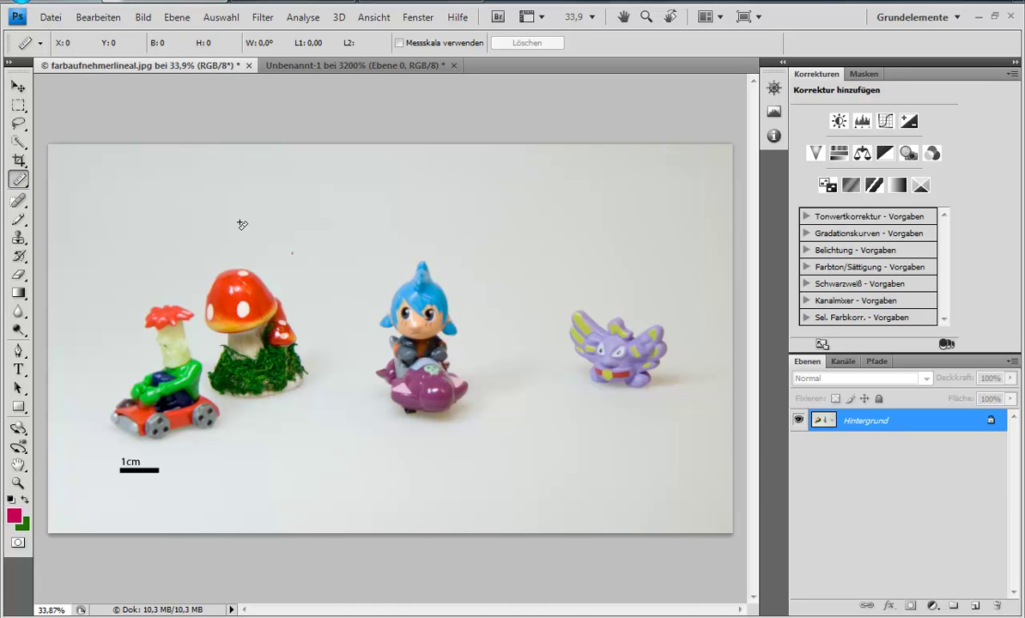
key(ctrl+r)
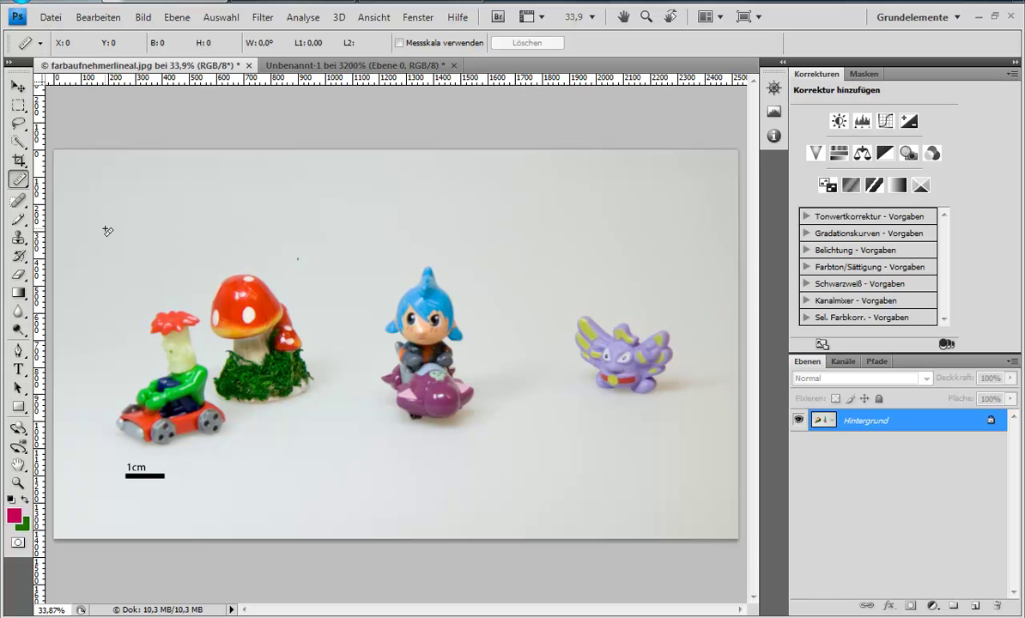
drag(109, 226, 325, 239)
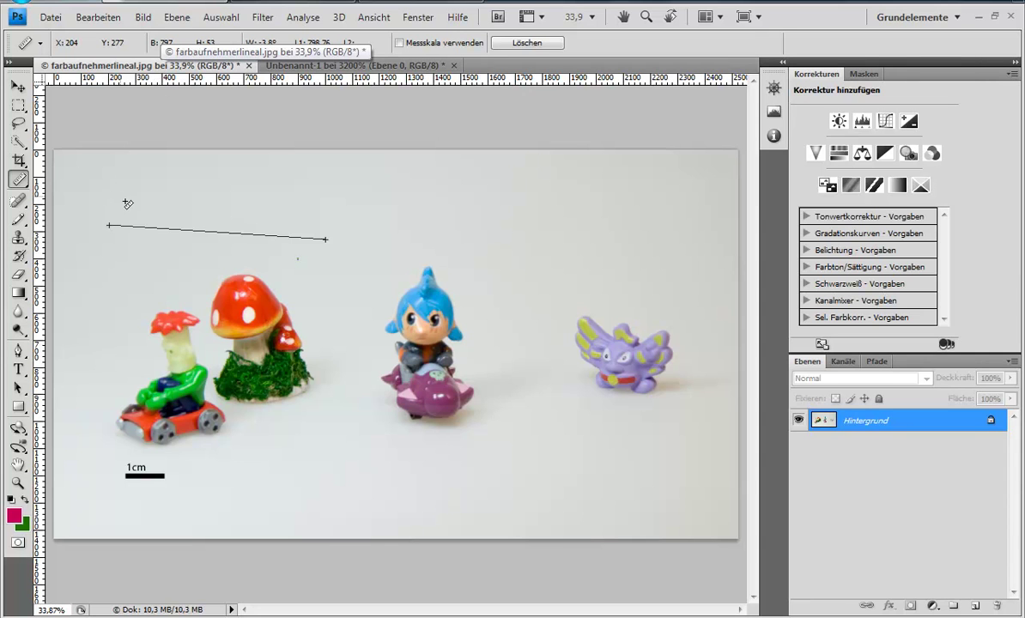
right_click(166, 81)
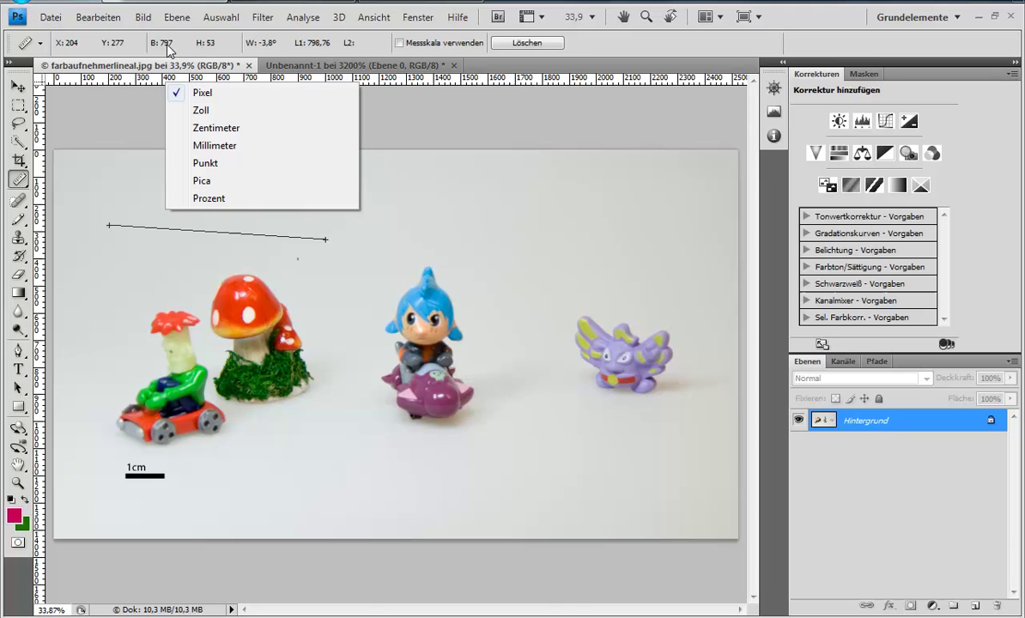
click(188, 89)
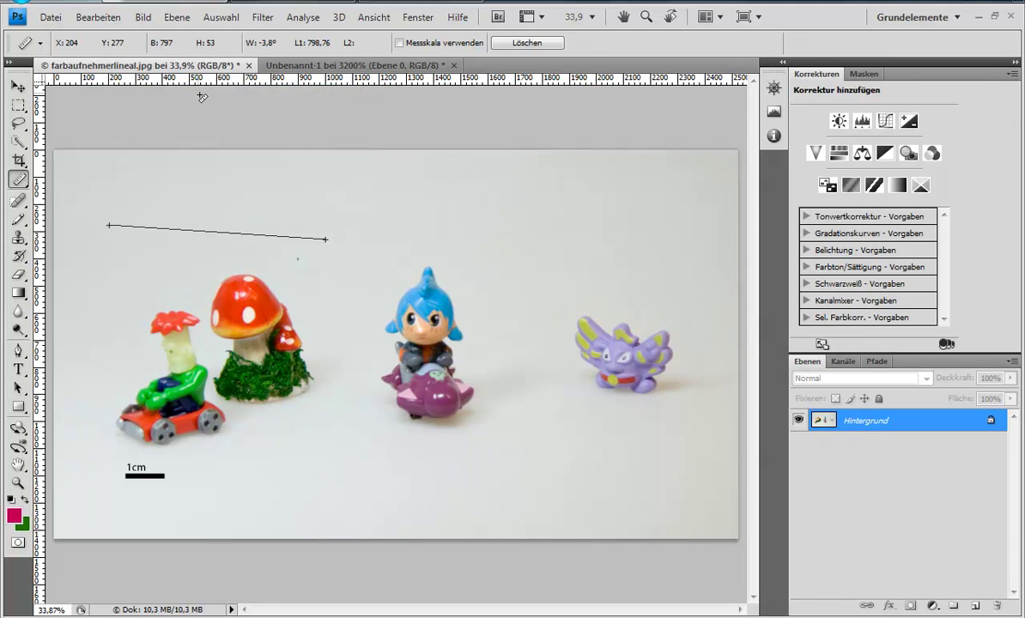
click(529, 48)
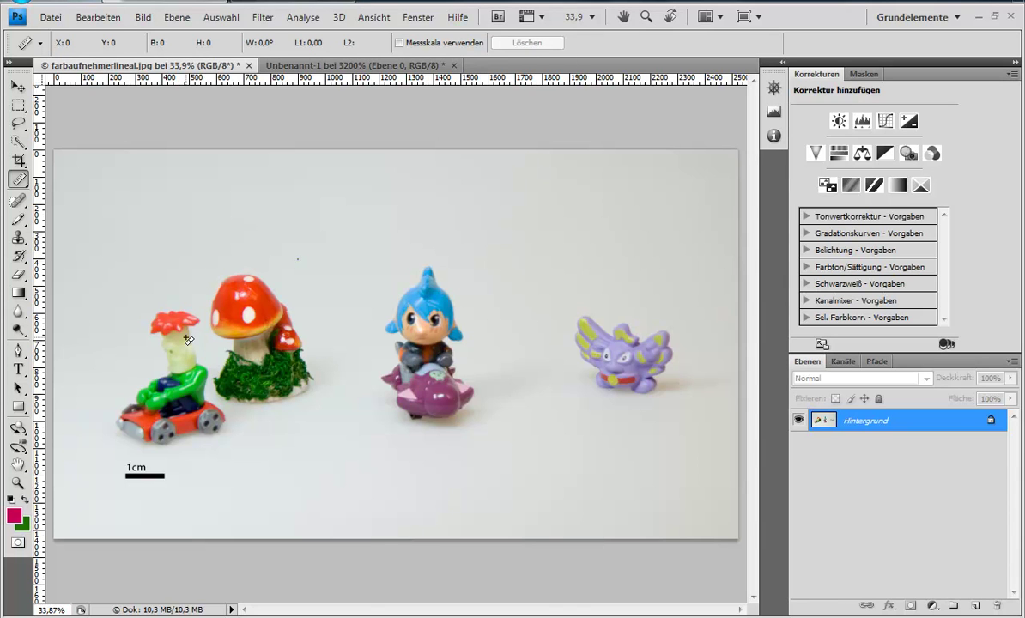
Start a custom measurement scale and measure the photo's 1cm scale bar
click(314, 17)
mouse_move(338, 37)
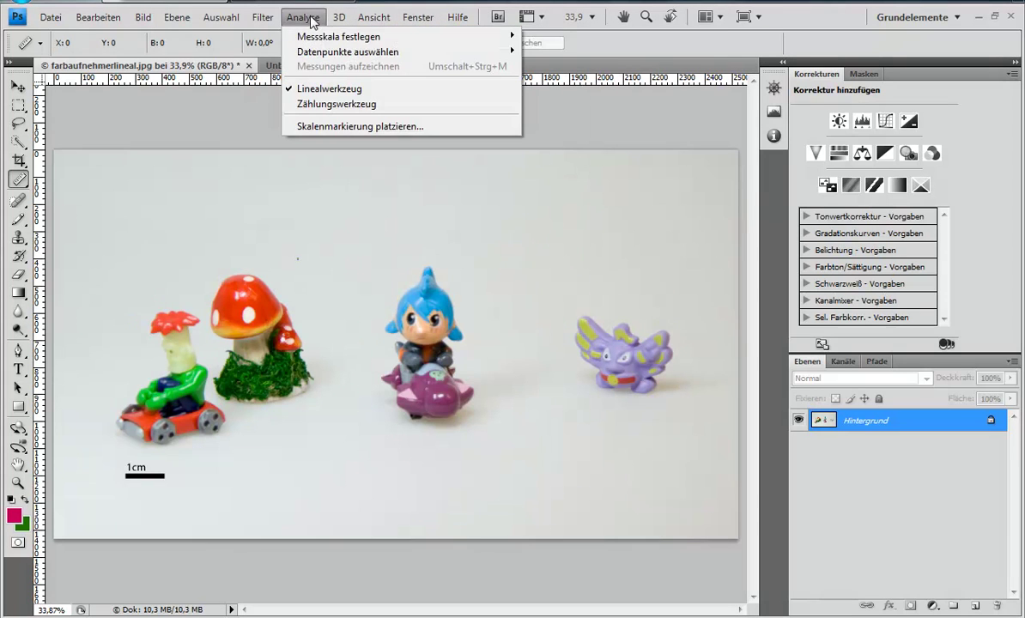
click(461, 28)
click(339, 17)
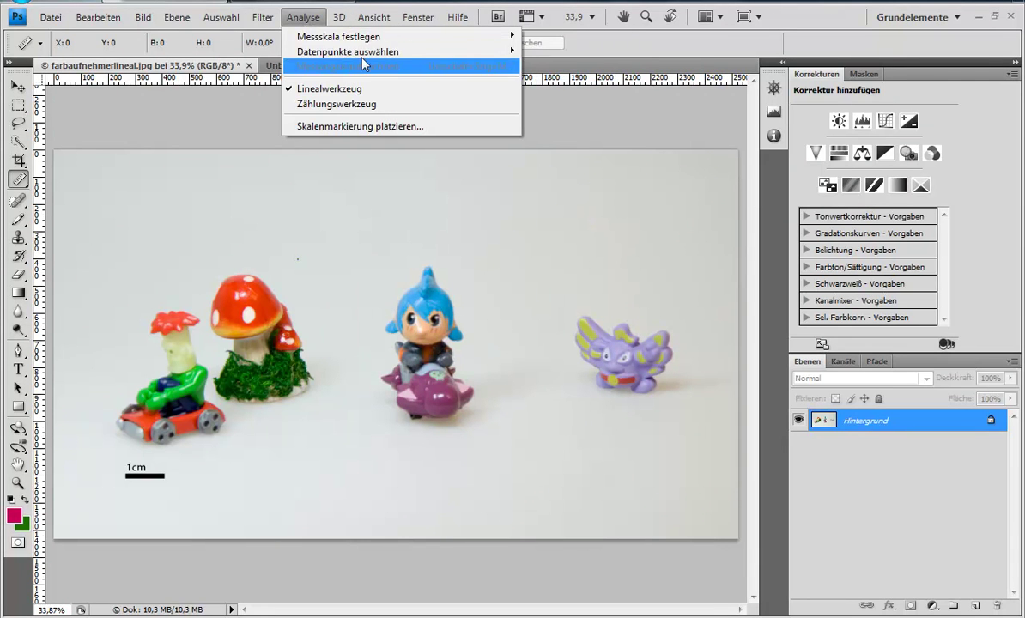
mouse_move(360, 36)
click(542, 48)
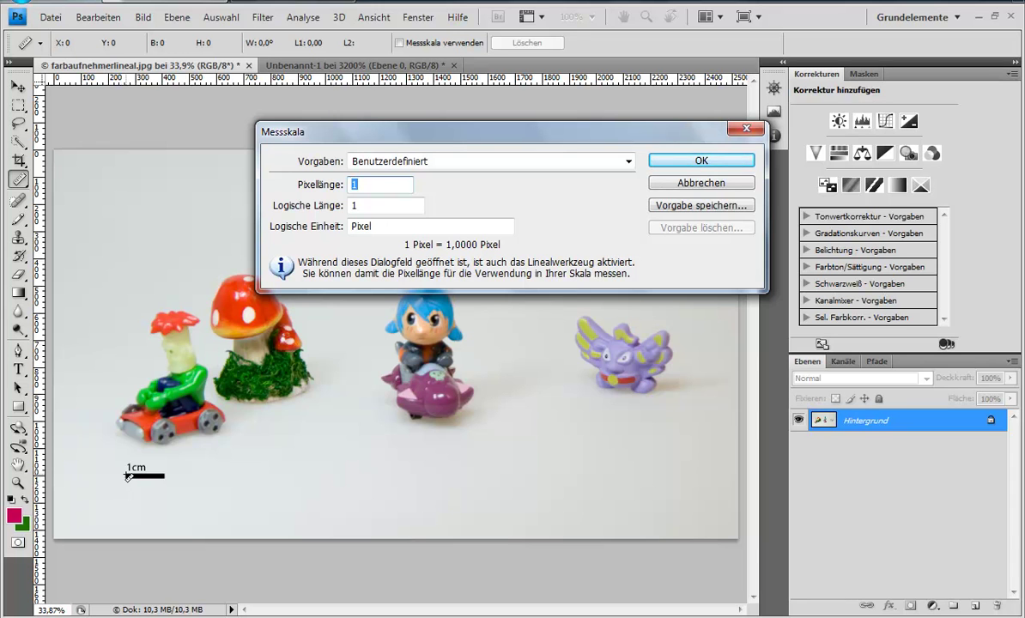
drag(125, 477, 164, 479)
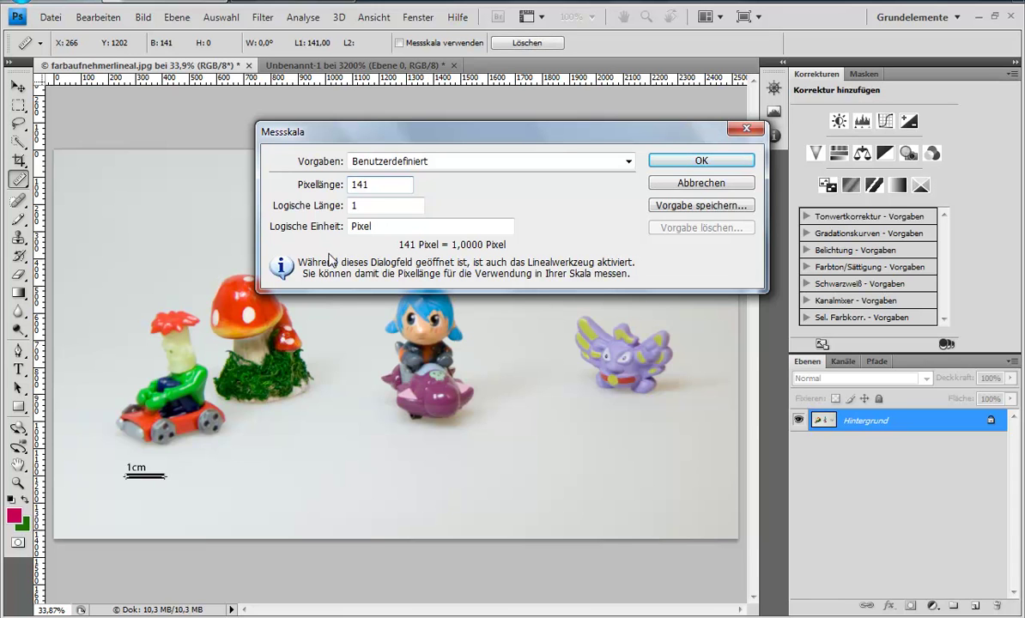
Set the scale to 141 pixels = 1 Zentimeter and confirm it
drag(374, 188, 332, 193)
drag(391, 205, 340, 204)
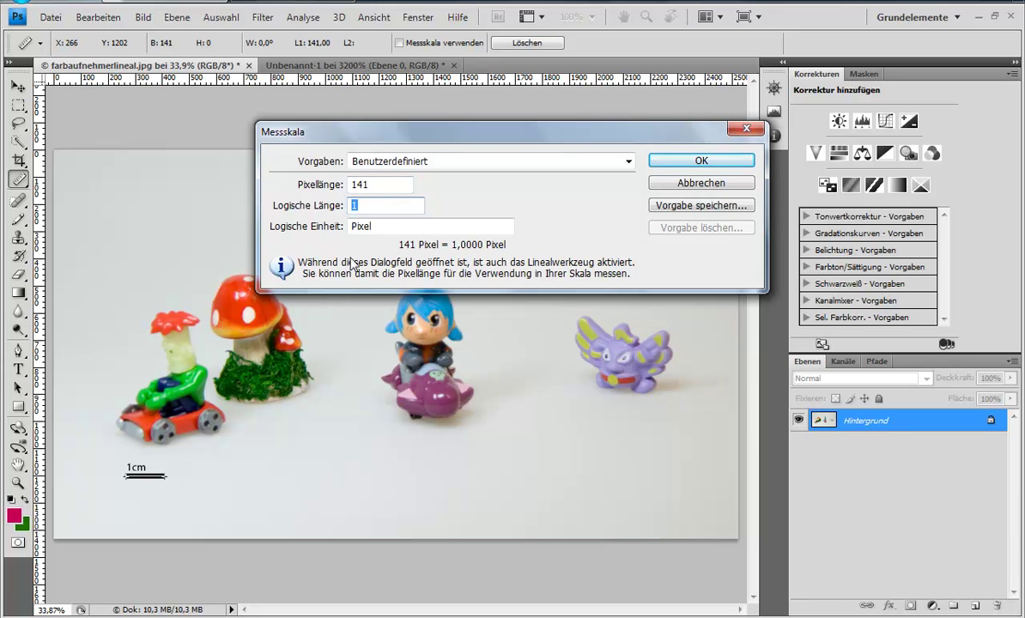
drag(396, 227, 343, 232)
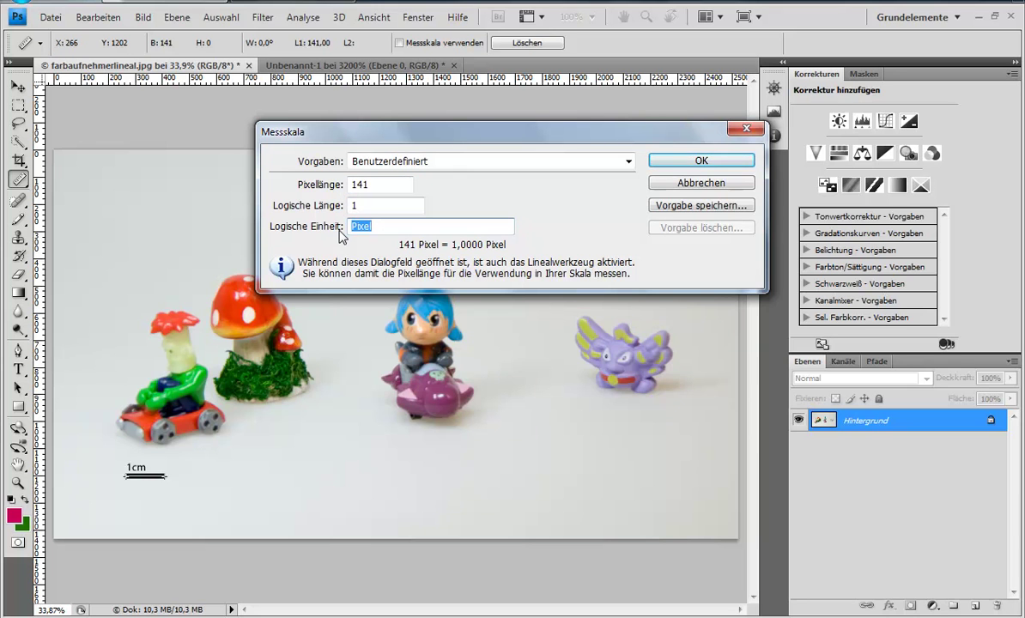
text(Z)
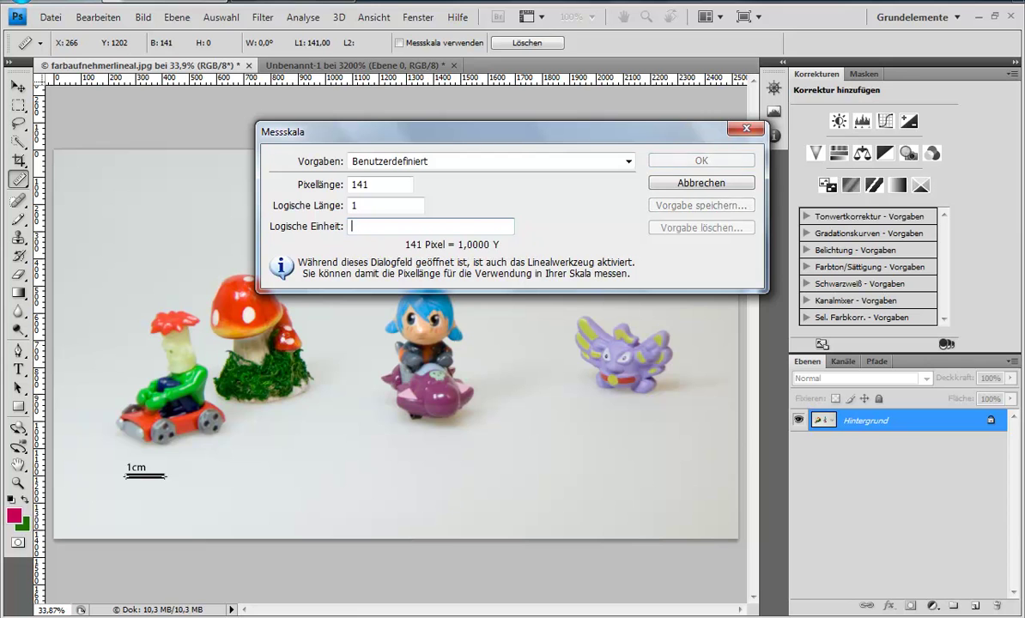
text(entimer)
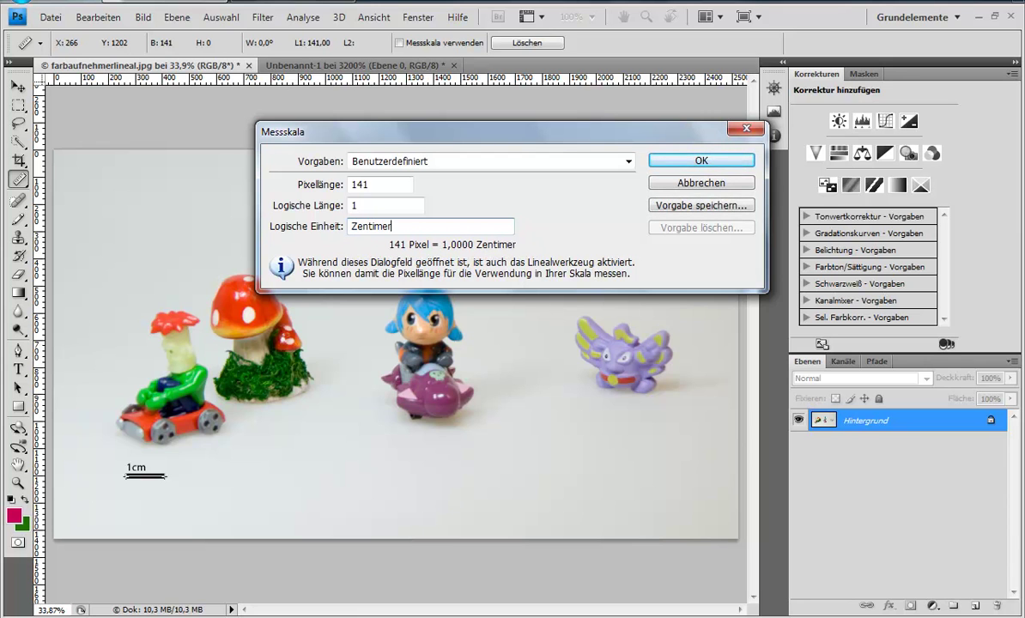
key(BackSpace)
key(BackSpace)
text(eter)
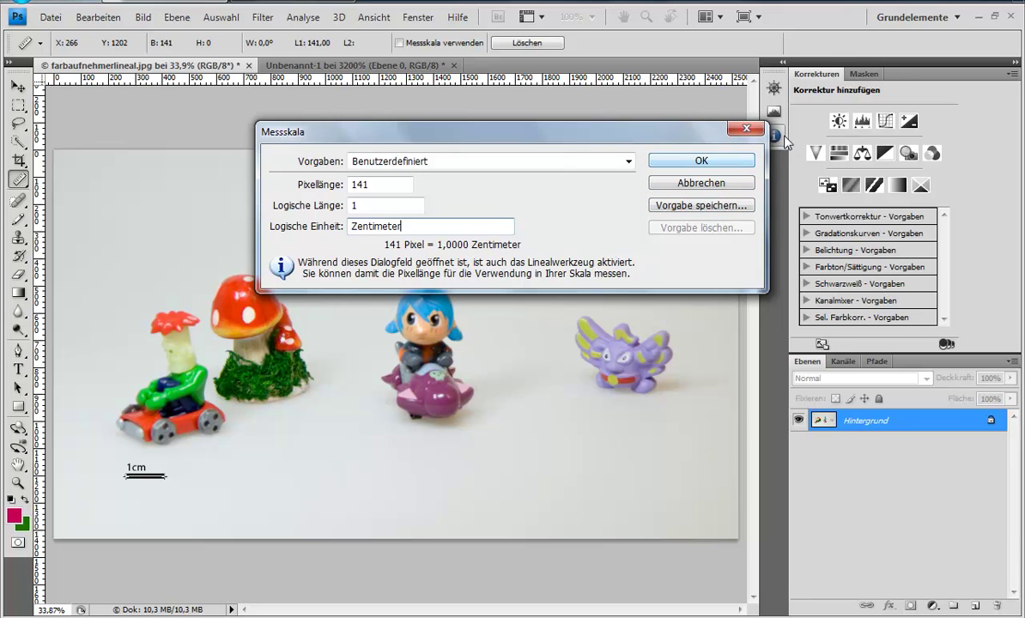
click(730, 184)
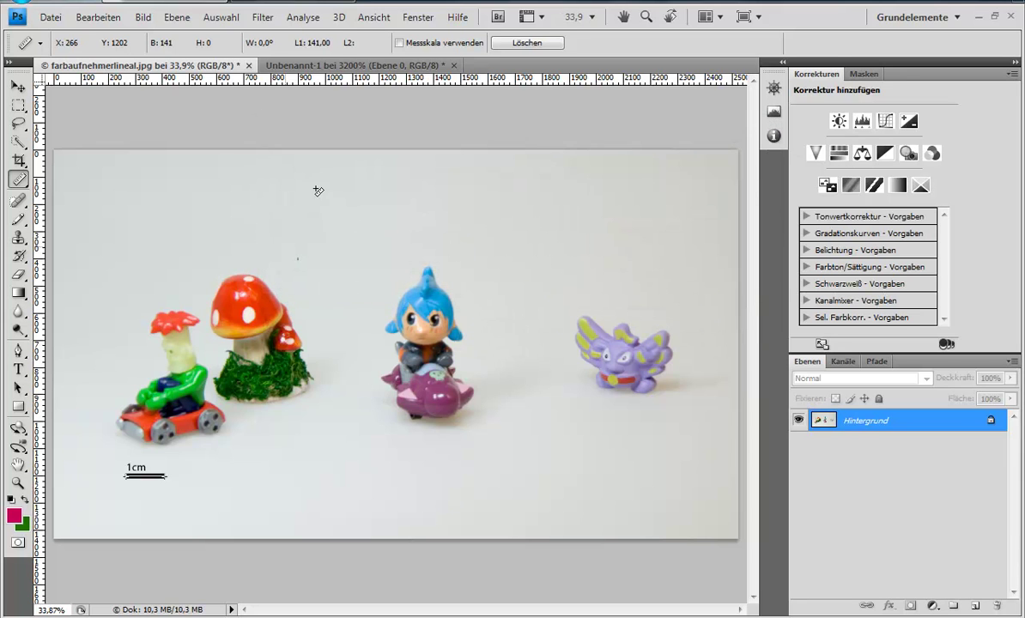
Clear the scale line and add a note above the mushroom reading 'Dies ist ein Video......'
click(527, 43)
right_click(18, 178)
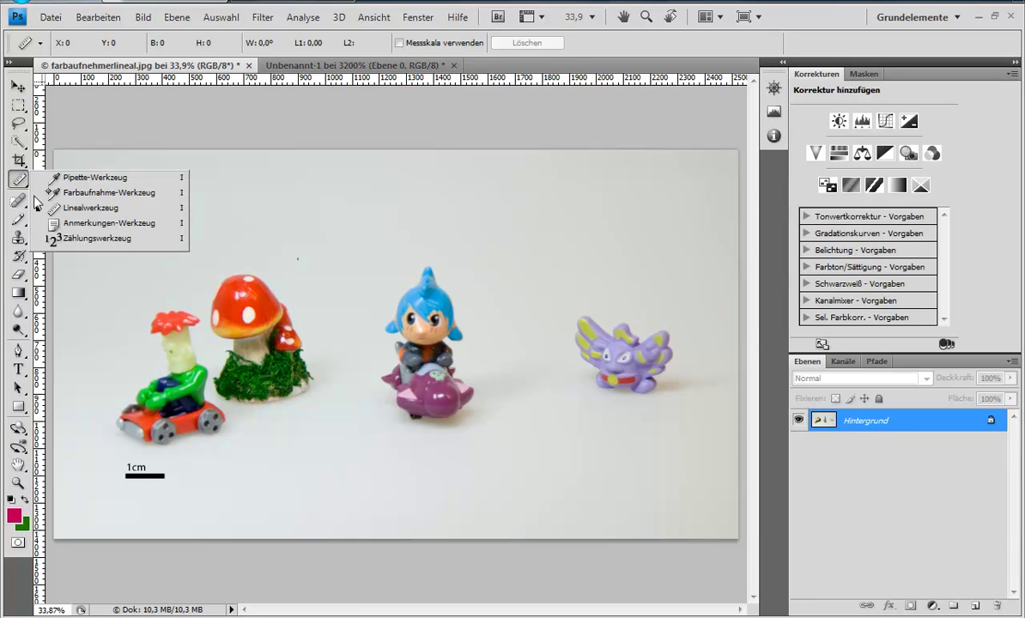
click(71, 222)
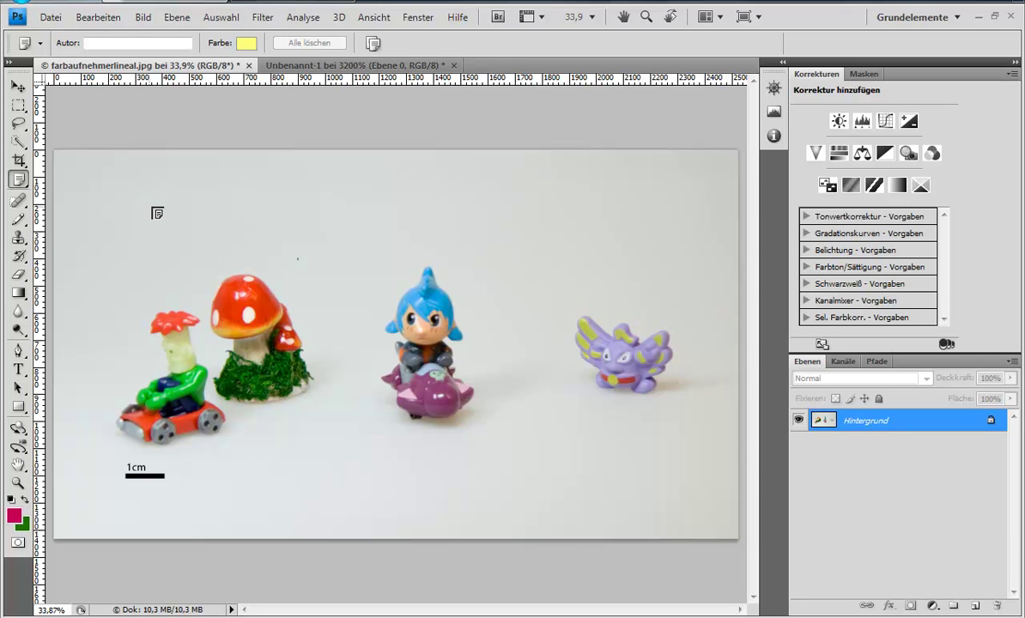
click(229, 201)
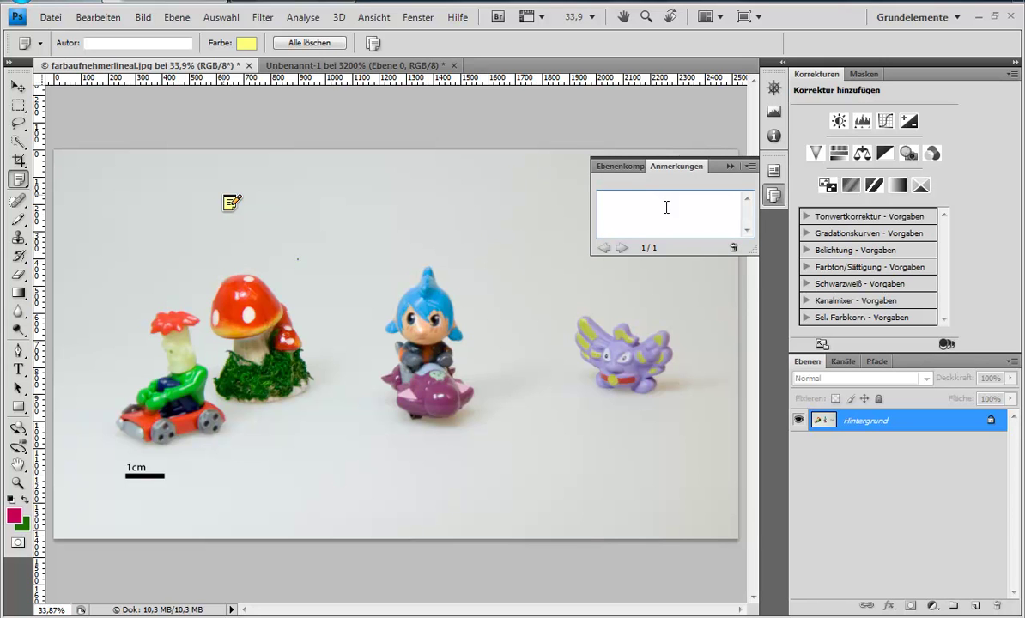
text(Dies istein Video)
text(......)
Fill in the note's author name, then delete the note
click(115, 43)
text(AdobeC)
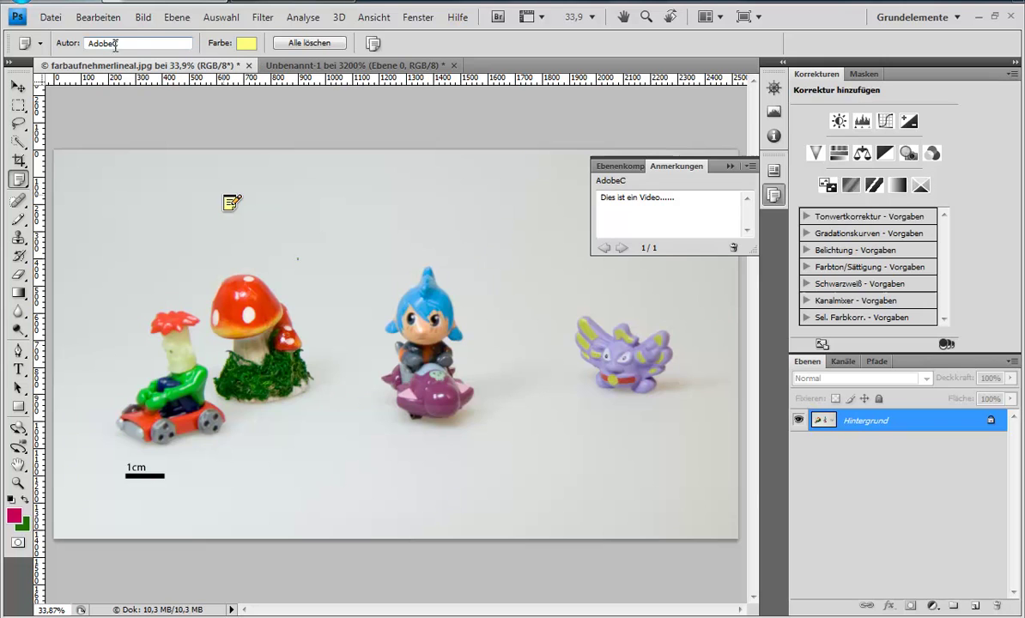
text(re)
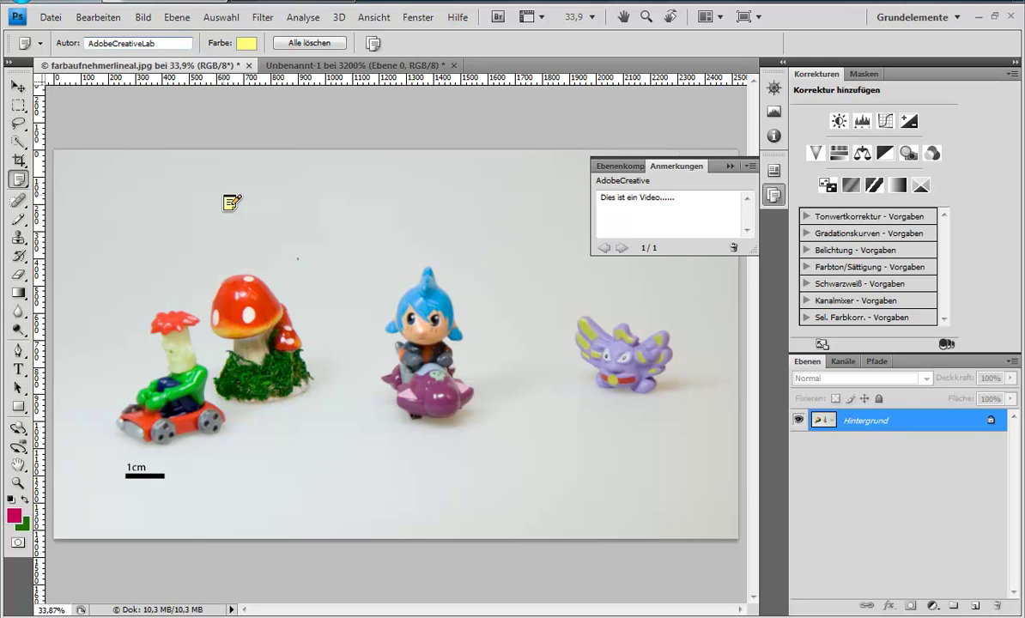
key(BackSpace)
text(s)
click(732, 249)
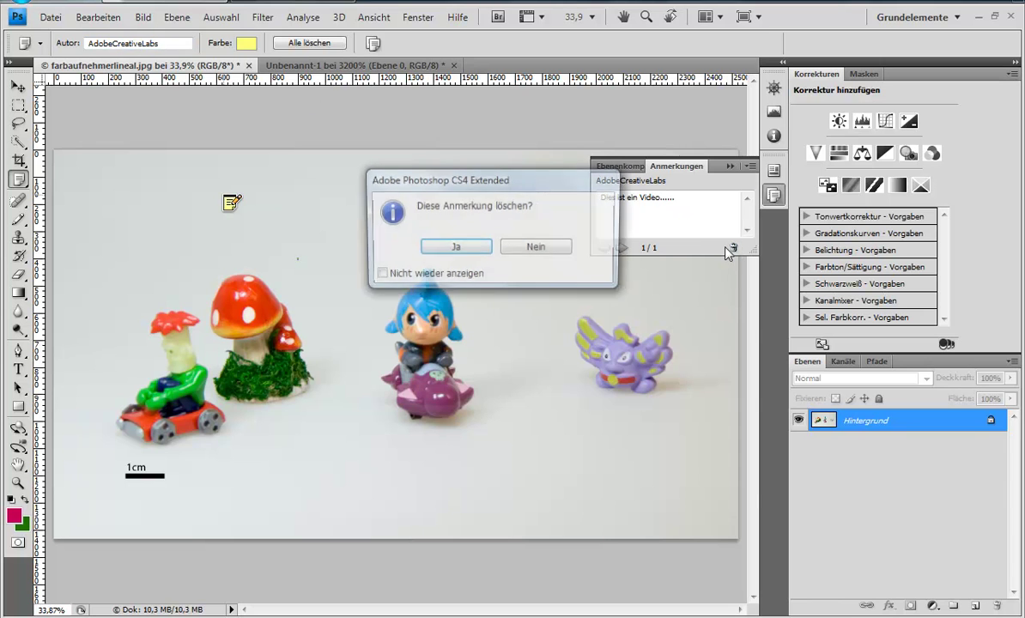
Confirm the note deletion and place five new notes across the photo
click(484, 249)
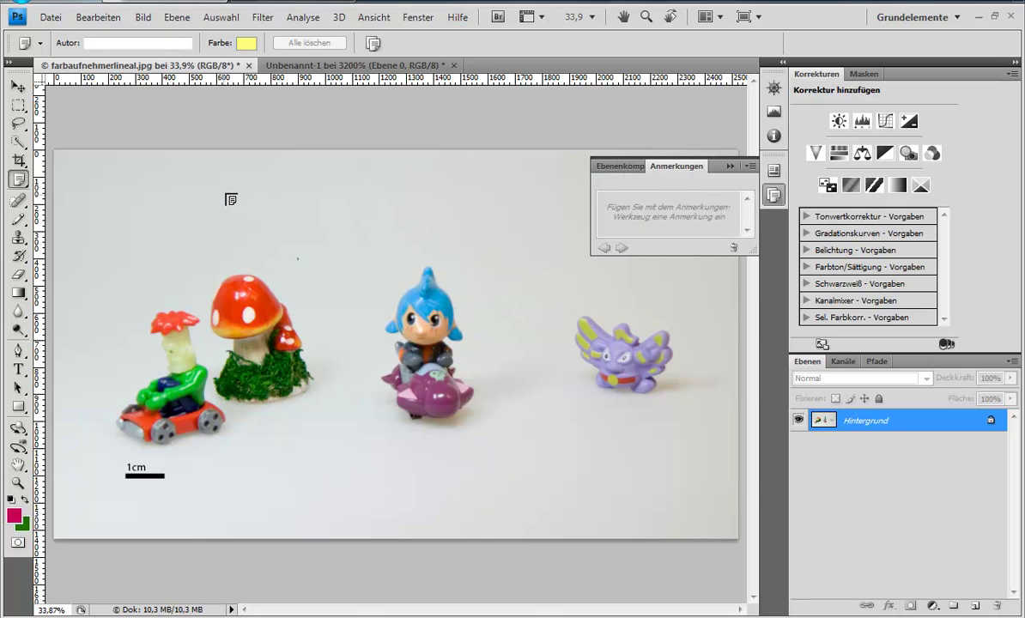
click(234, 200)
click(395, 218)
click(480, 257)
click(362, 253)
click(312, 290)
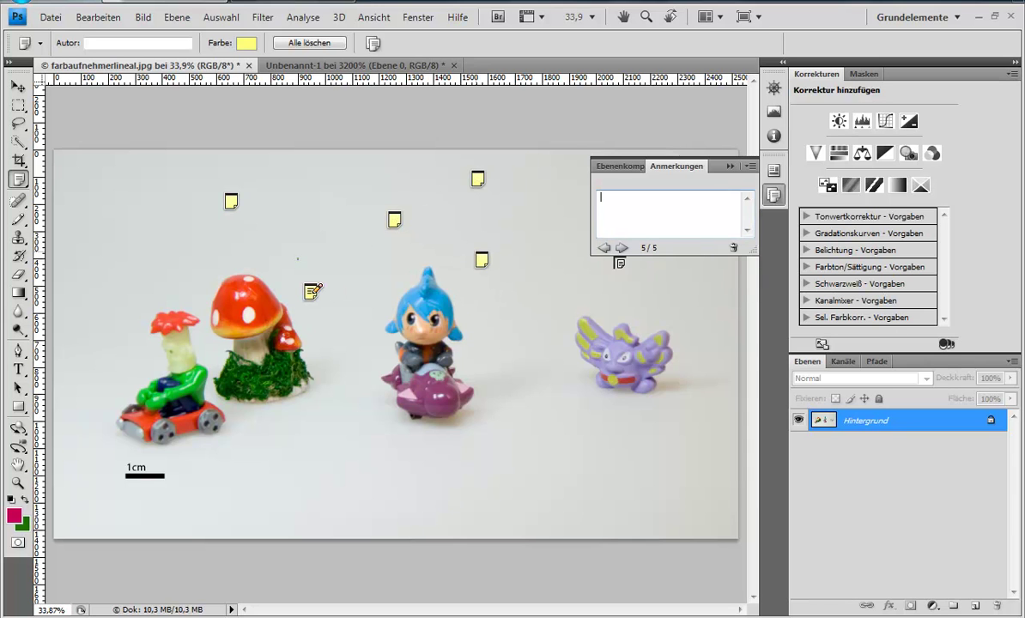
Step through the notes with the Notes panel's navigation arrows
click(622, 247)
click(605, 249)
click(622, 248)
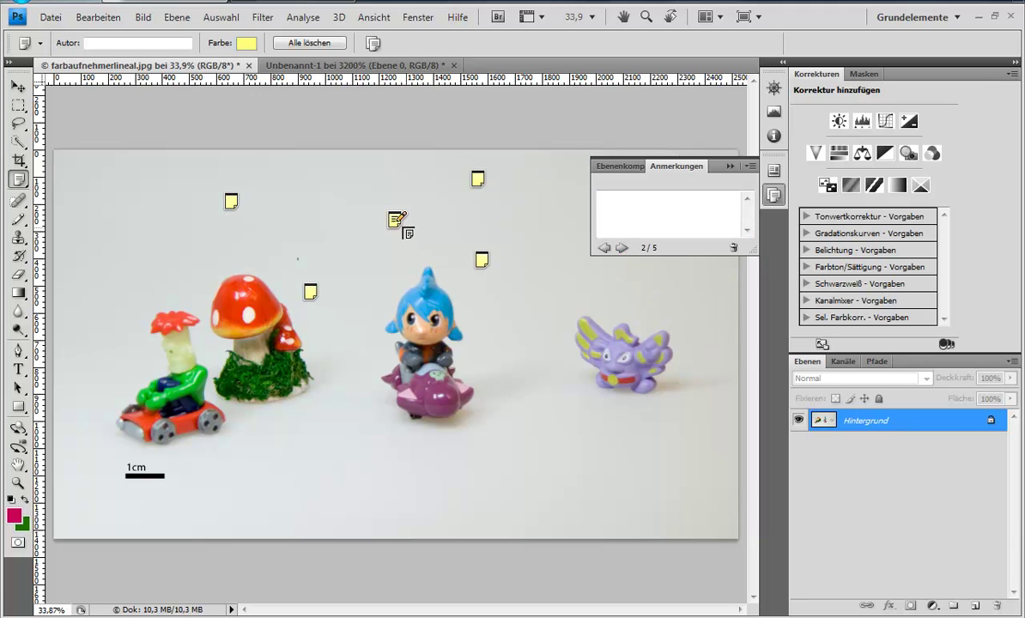
click(622, 248)
click(622, 248)
Remove every note from the image with Alle löschen and confirm
click(733, 247)
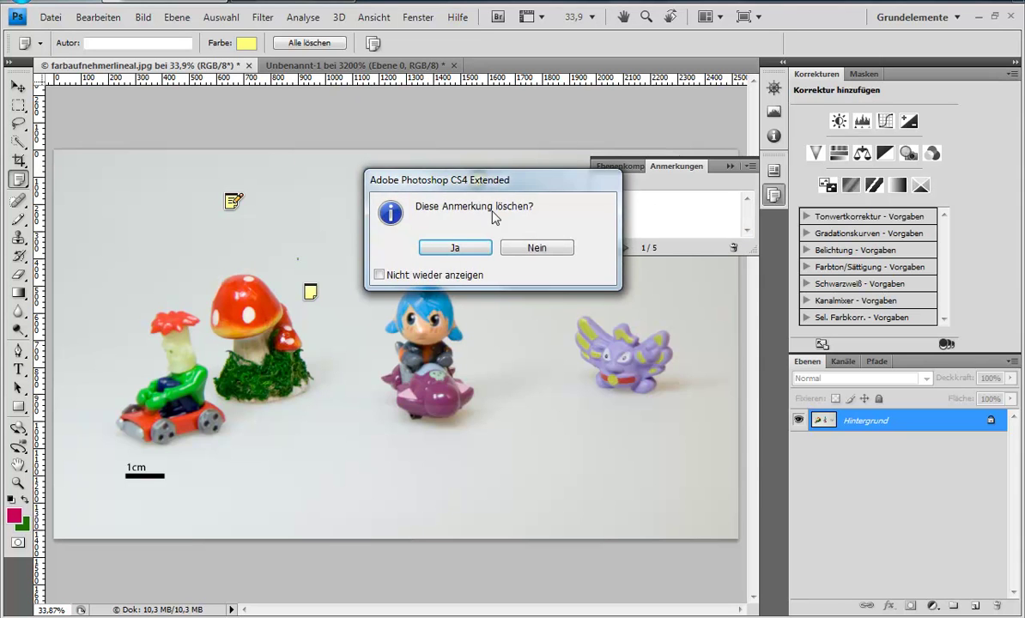
click(532, 246)
click(312, 45)
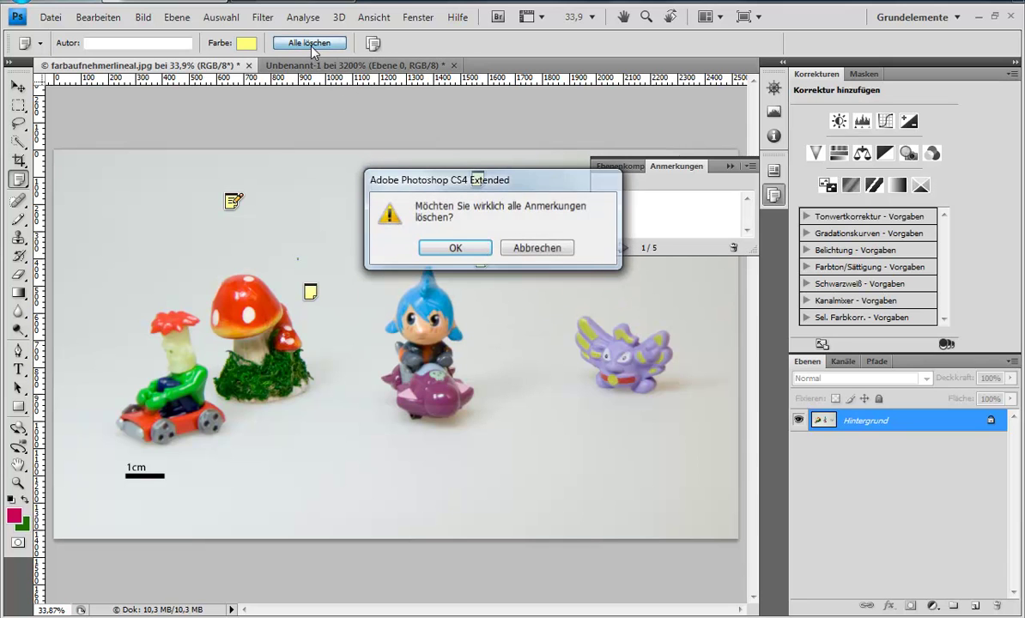
click(447, 248)
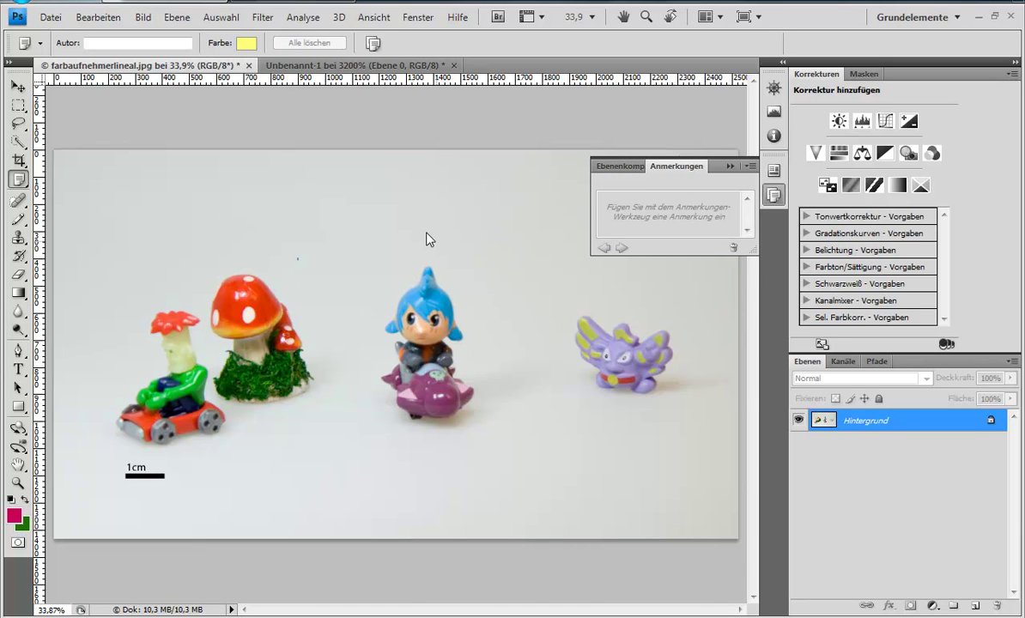
Choose the Count tool, place the first markers, and set the count colour to black
click(774, 193)
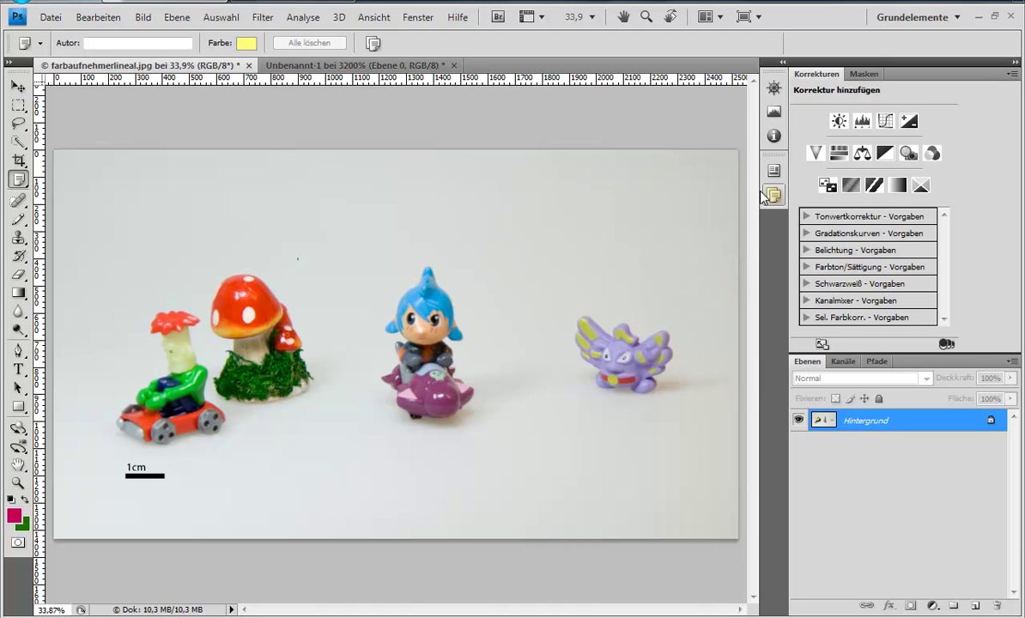
click(18, 179)
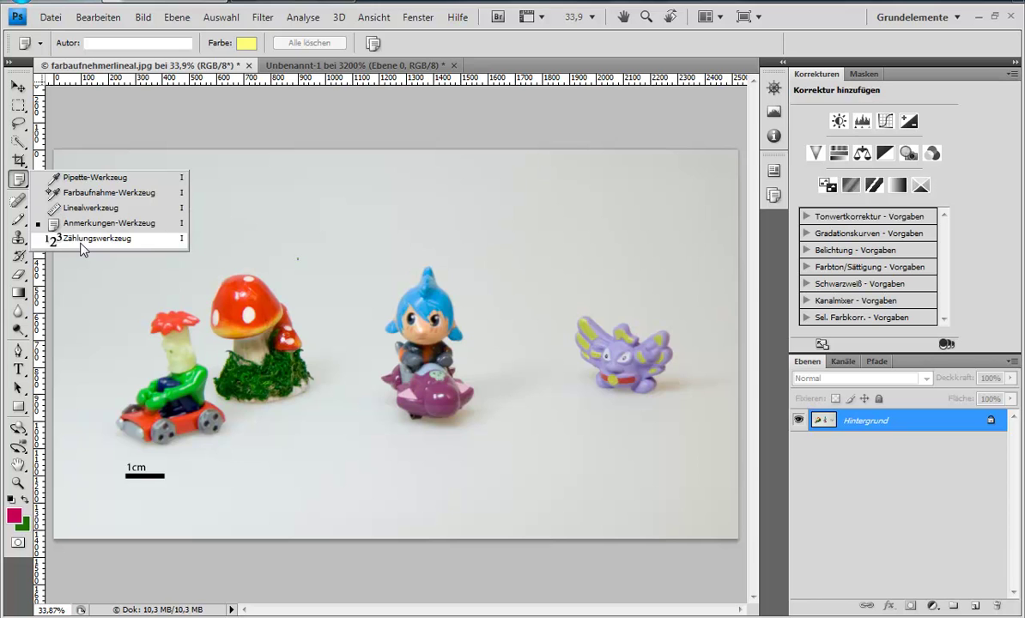
click(81, 243)
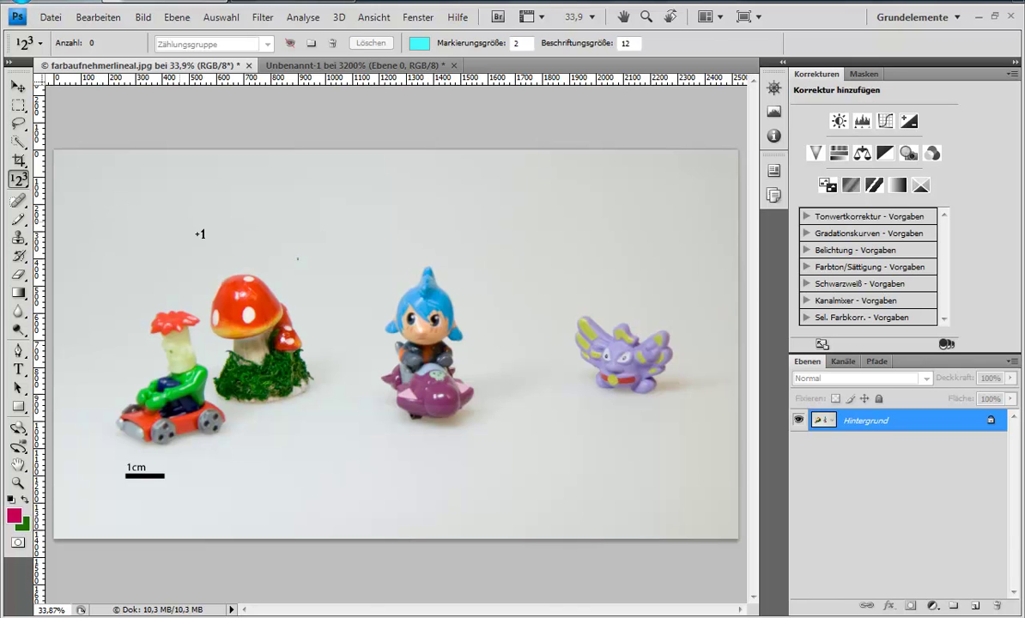
click(193, 227)
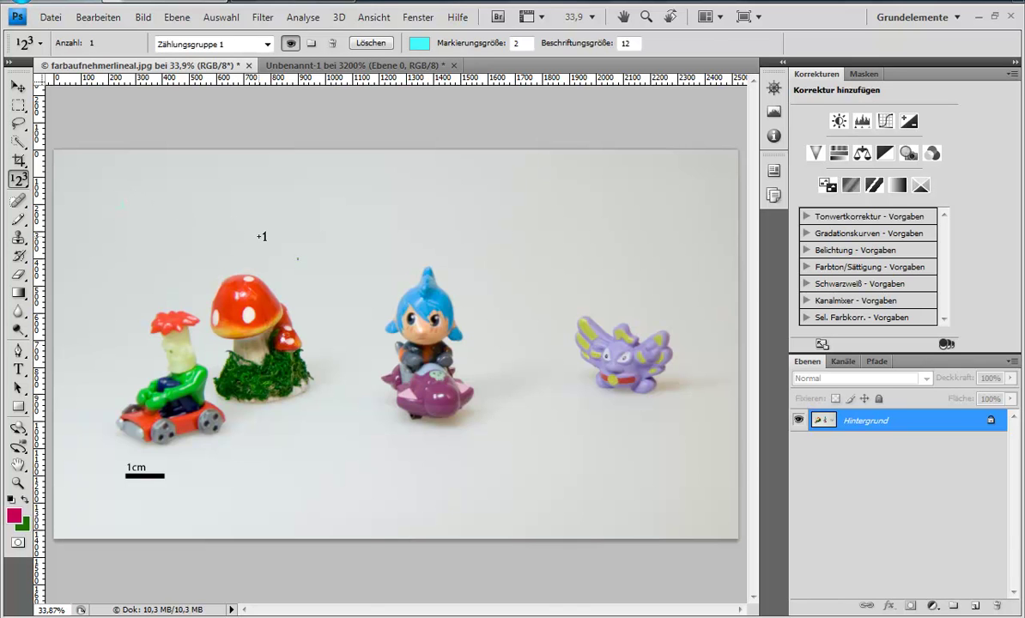
click(458, 452)
click(419, 43)
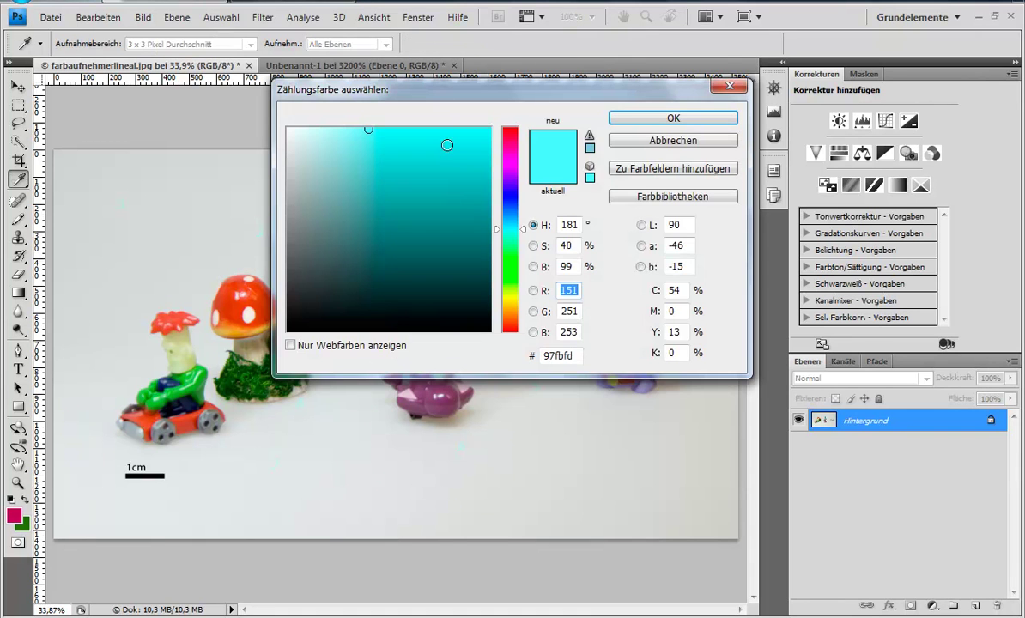
drag(384, 233, 316, 335)
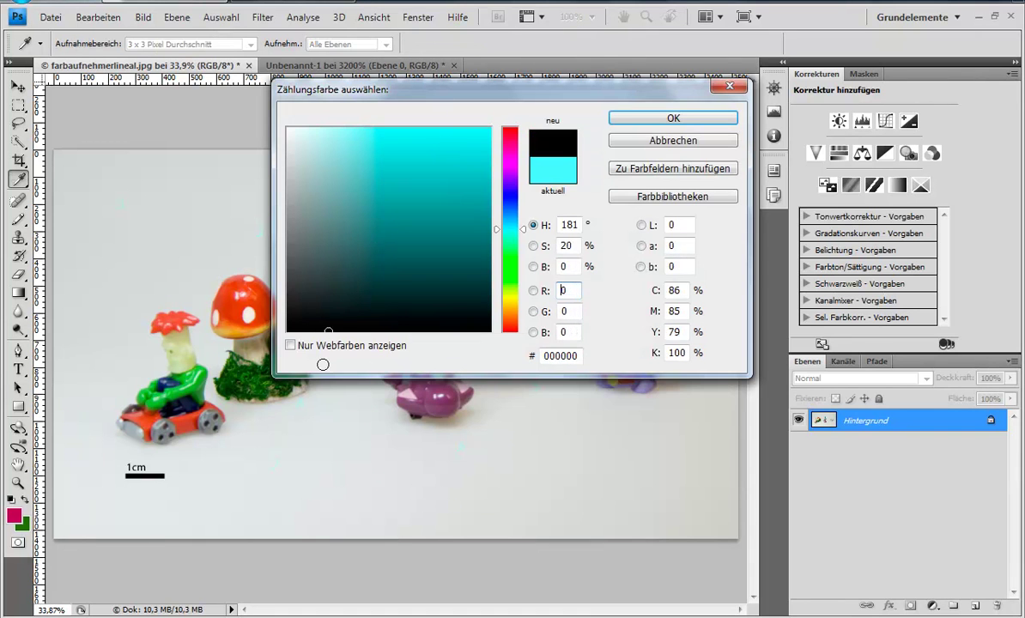
click(638, 120)
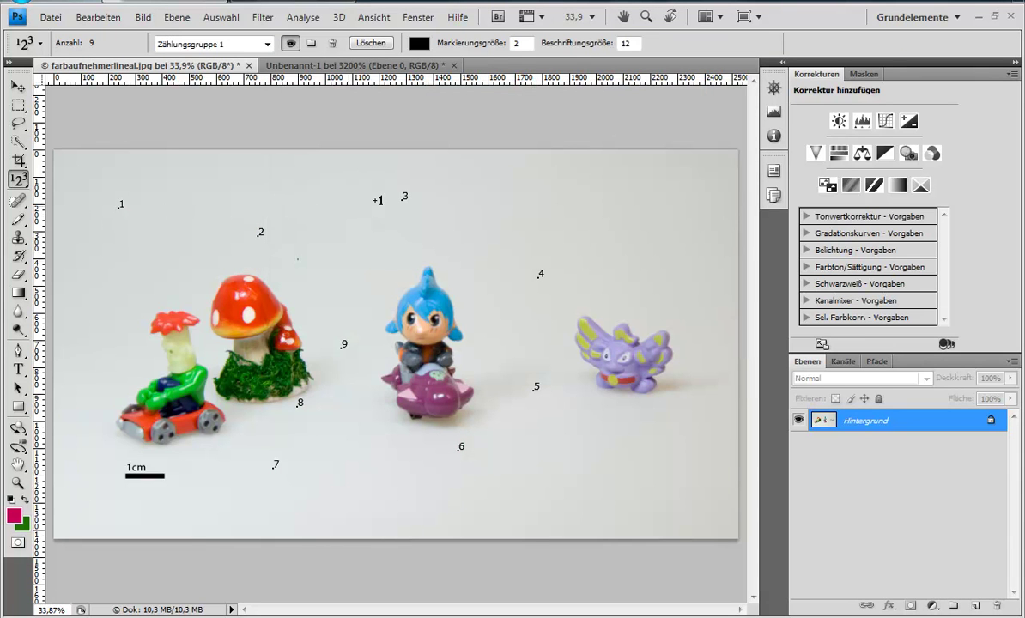
Add count markers 10 through 16 around the toy figures
click(557, 477)
click(612, 261)
click(548, 190)
click(433, 252)
click(249, 152)
click(109, 278)
click(98, 384)
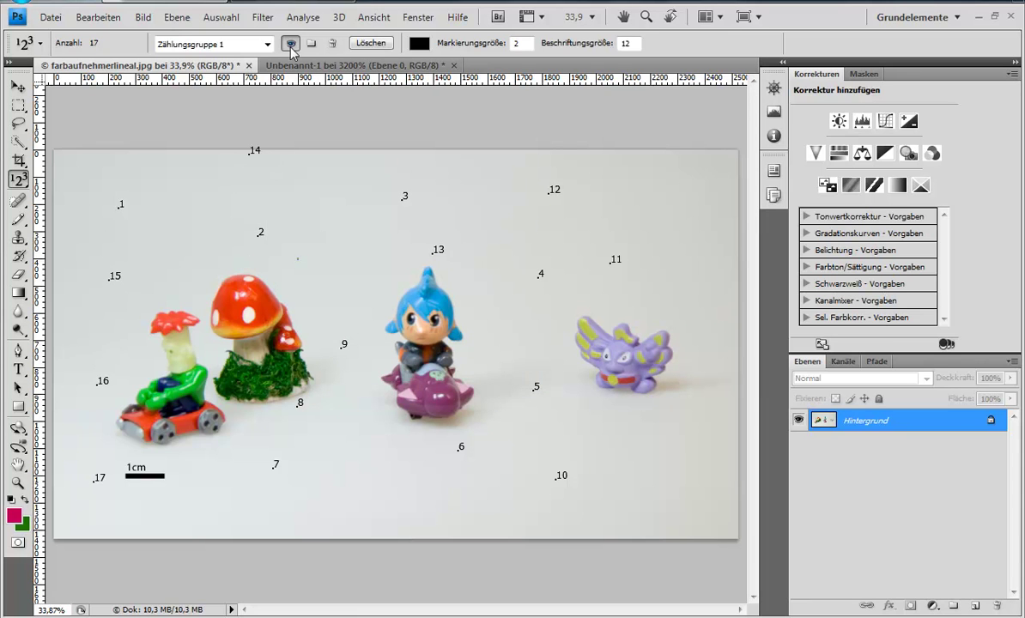
Clear the count markers, undo to restore them, and create a new count group
click(370, 42)
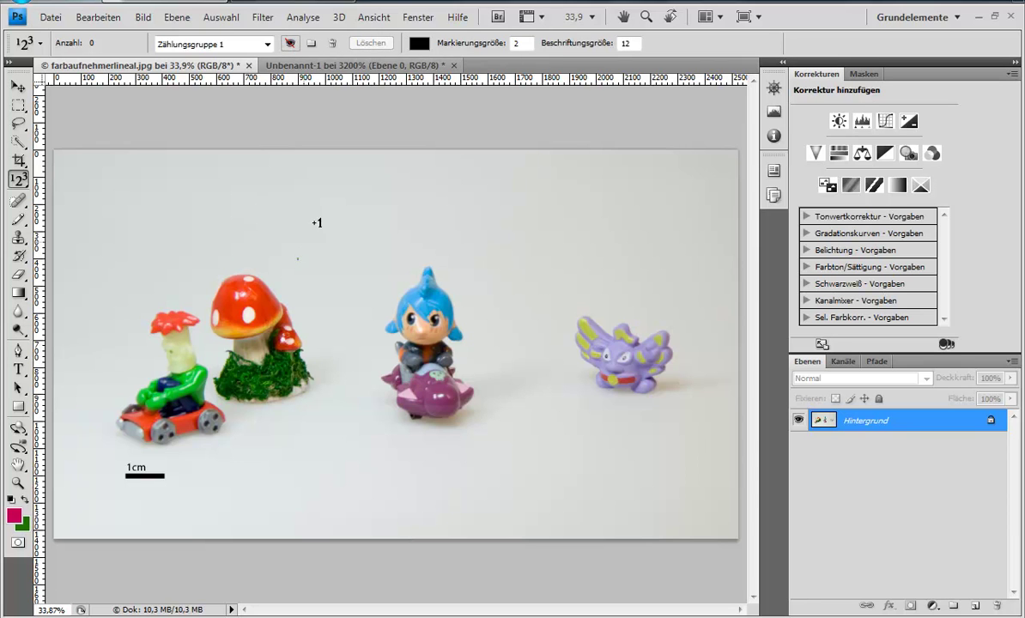
key(ctrl+z)
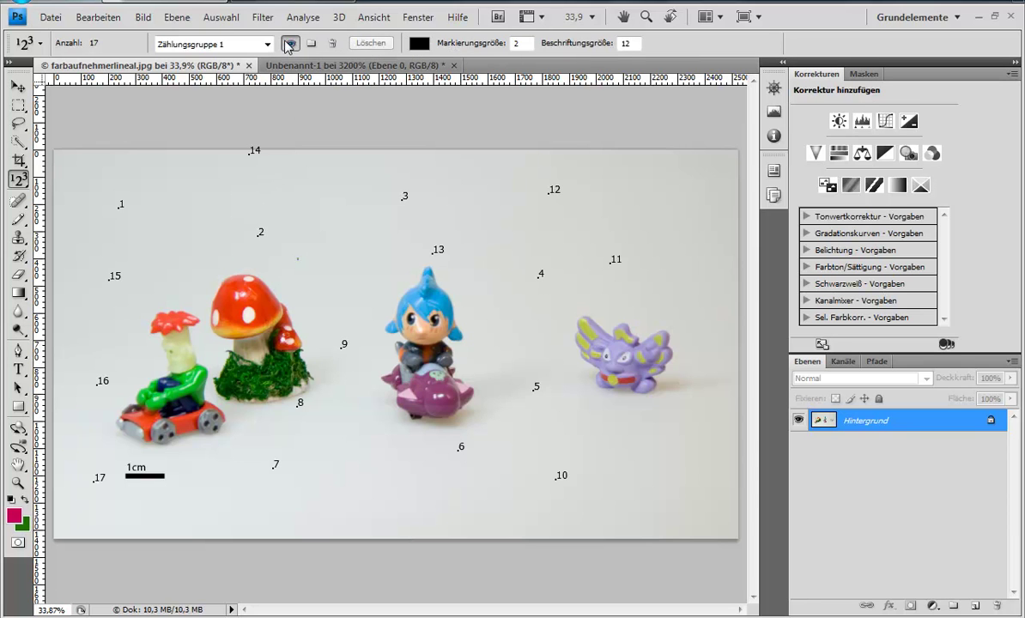
click(292, 44)
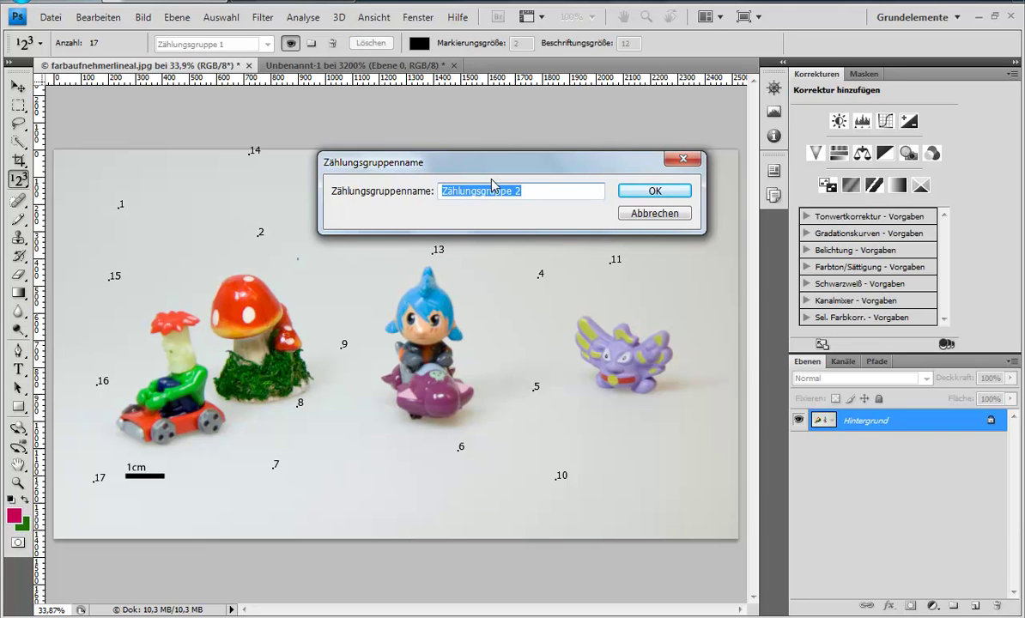
Accept the name Zählungsgruppe 2 and set its count colour to red
click(631, 189)
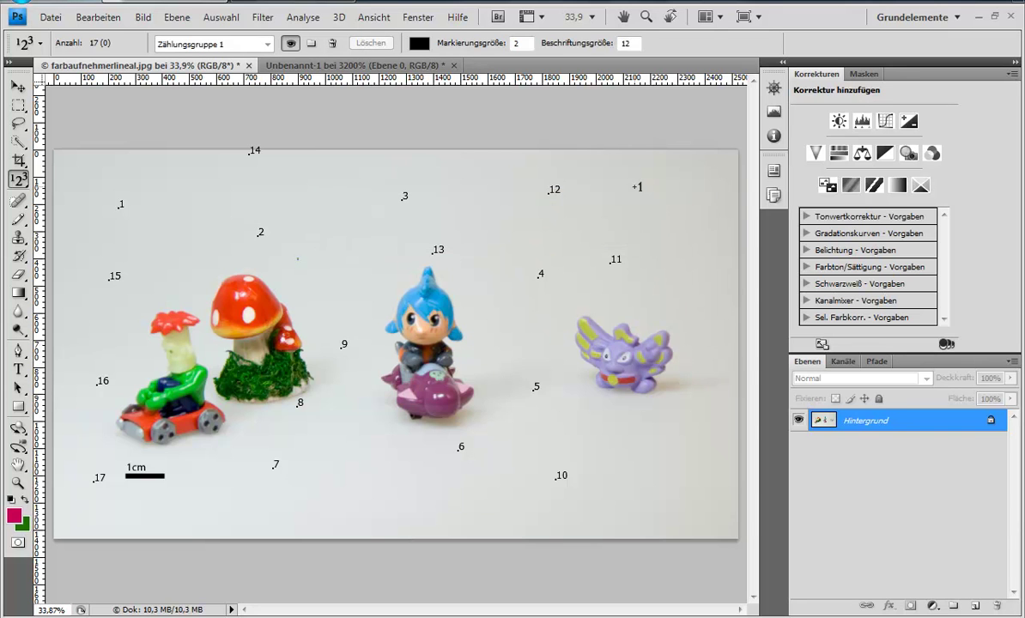
click(419, 43)
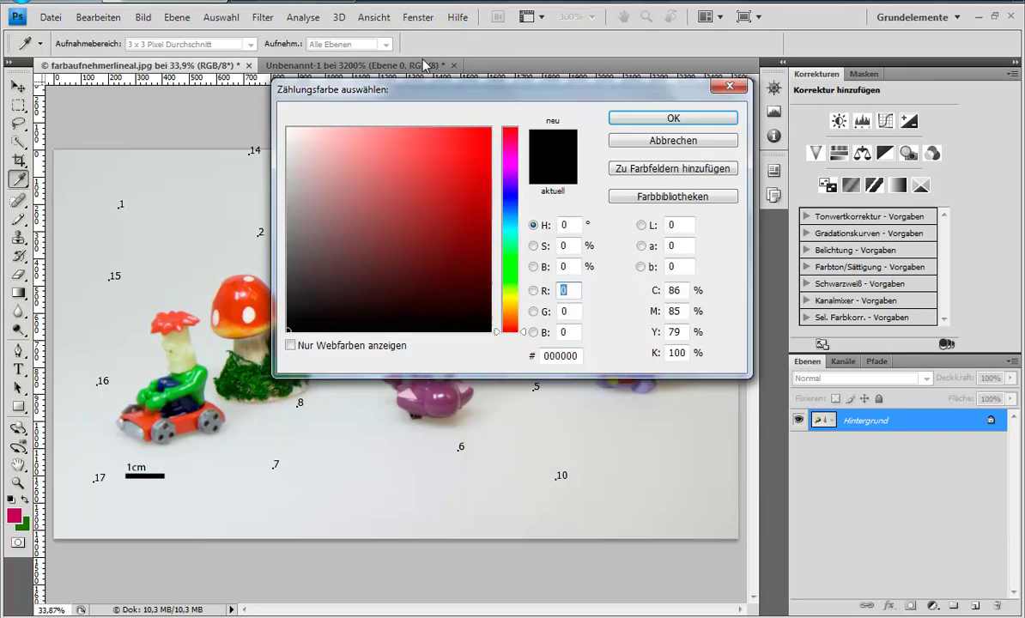
drag(438, 176, 492, 127)
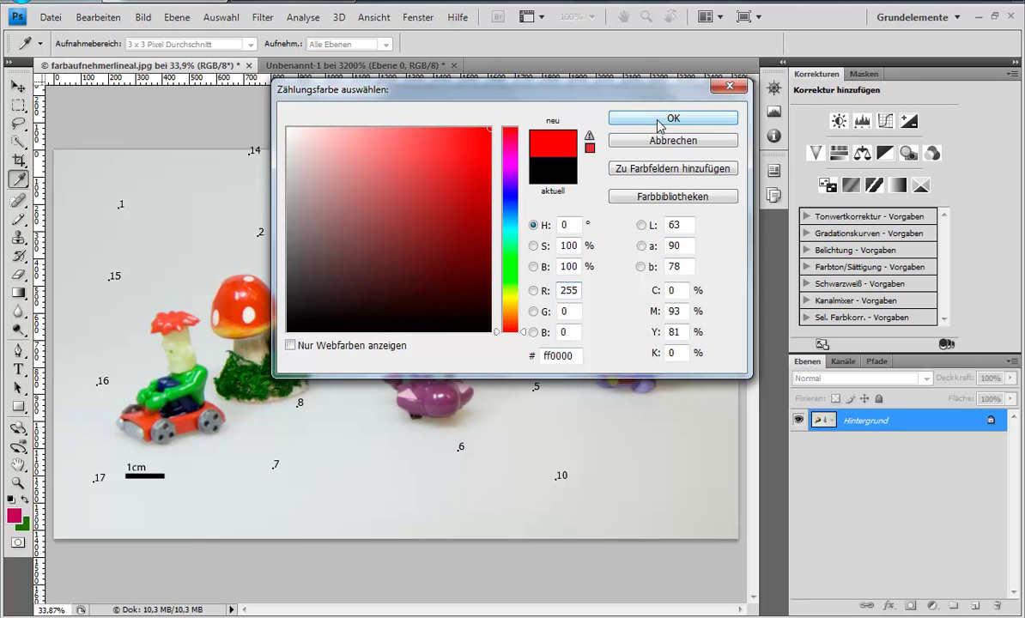
click(673, 117)
Place ten red count markers around the toy figures
click(303, 180)
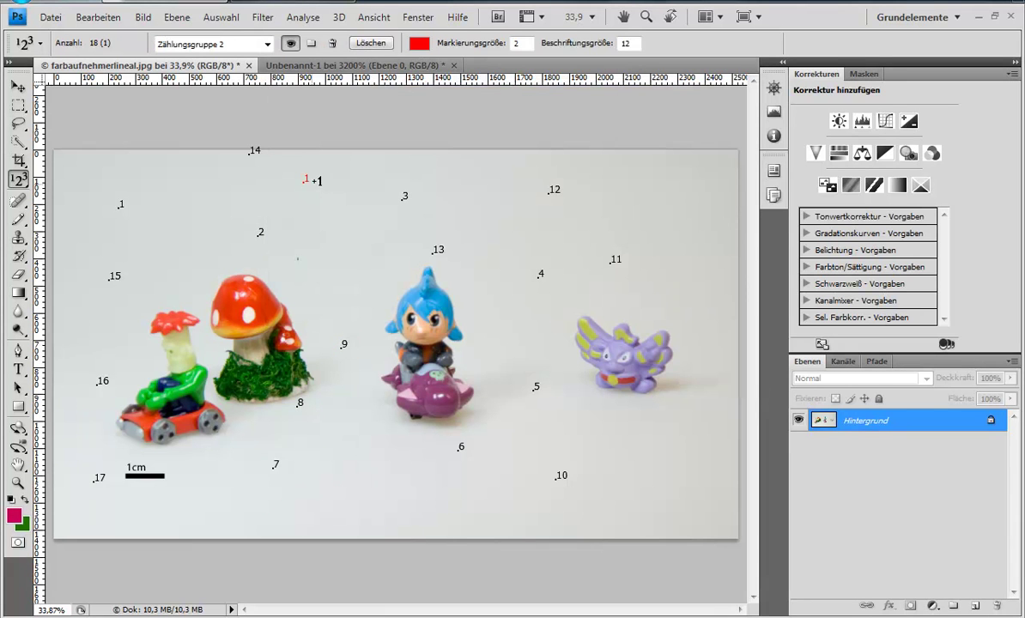
click(493, 211)
click(671, 202)
click(708, 327)
click(707, 453)
click(648, 448)
click(386, 505)
click(374, 499)
click(271, 516)
click(350, 431)
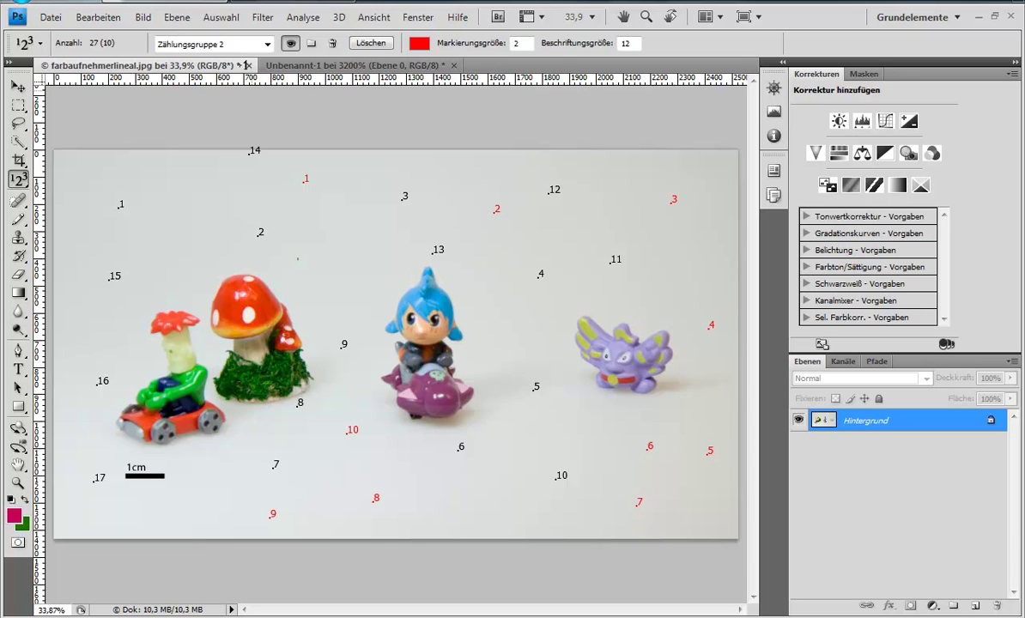
Delete Zählungsgruppe 2, leaving only the 17 black markers
click(212, 47)
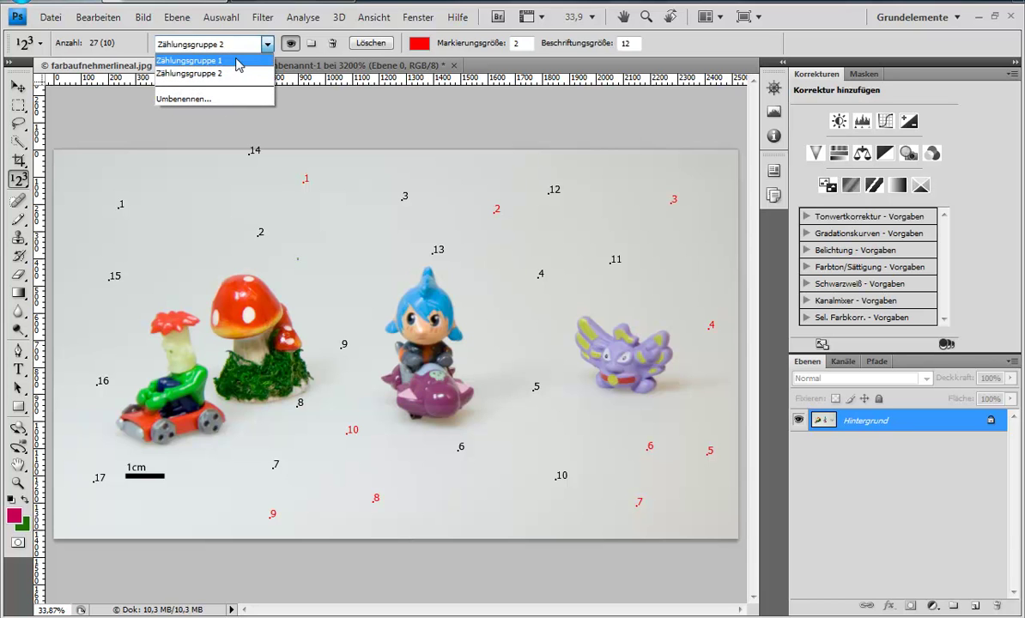
click(236, 45)
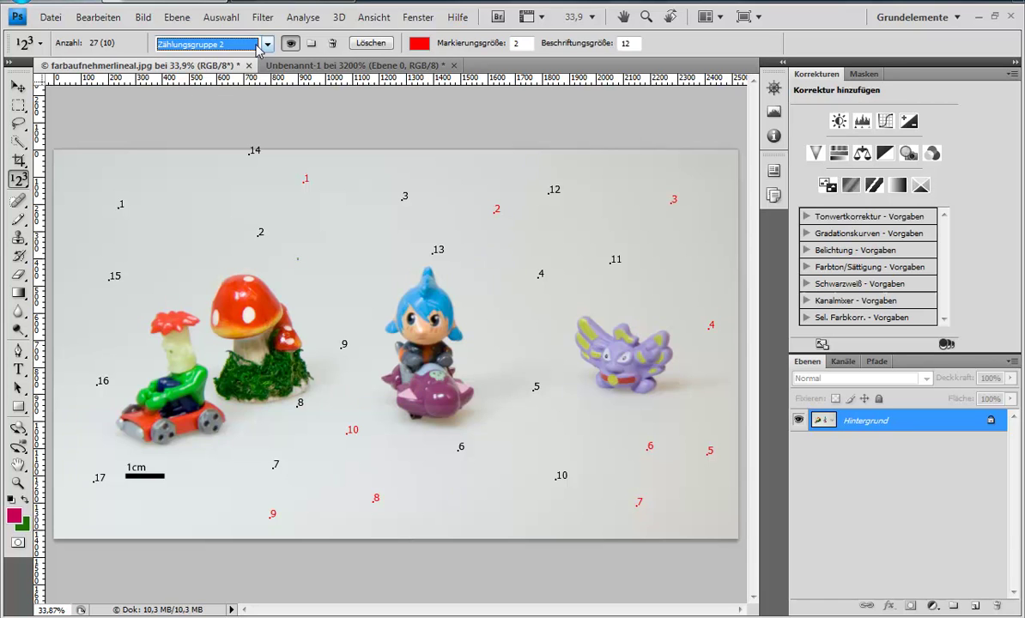
click(333, 44)
click(268, 44)
click(291, 49)
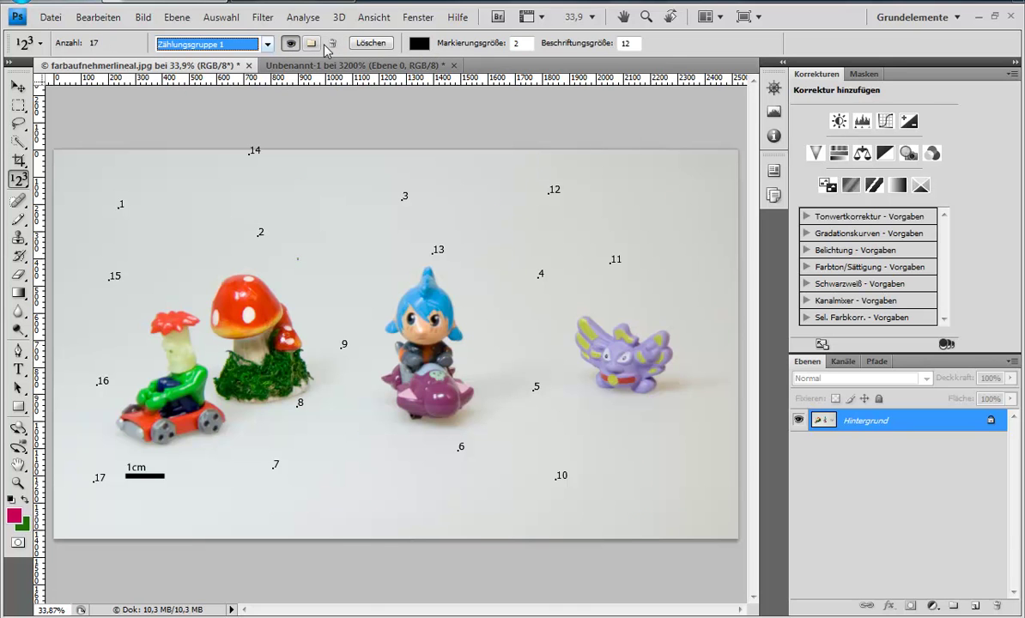
Set the Count tool's Markierungsgröße to 1 and Beschriftungsgröße to 8, making the 17 marks tiny dots
drag(446, 45, 485, 49)
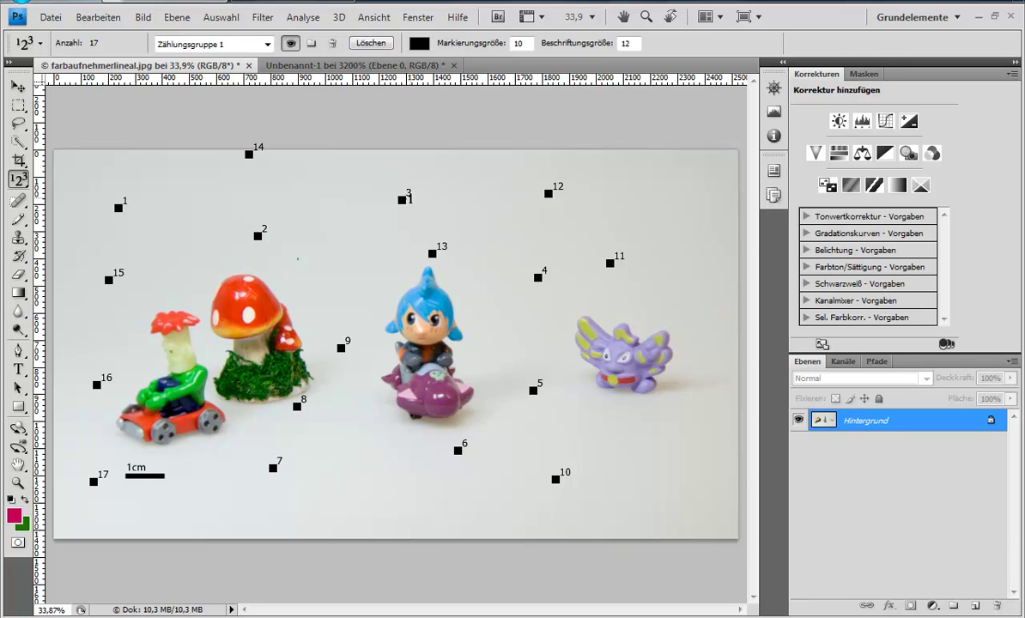
drag(447, 47, 431, 48)
drag(551, 47, 577, 49)
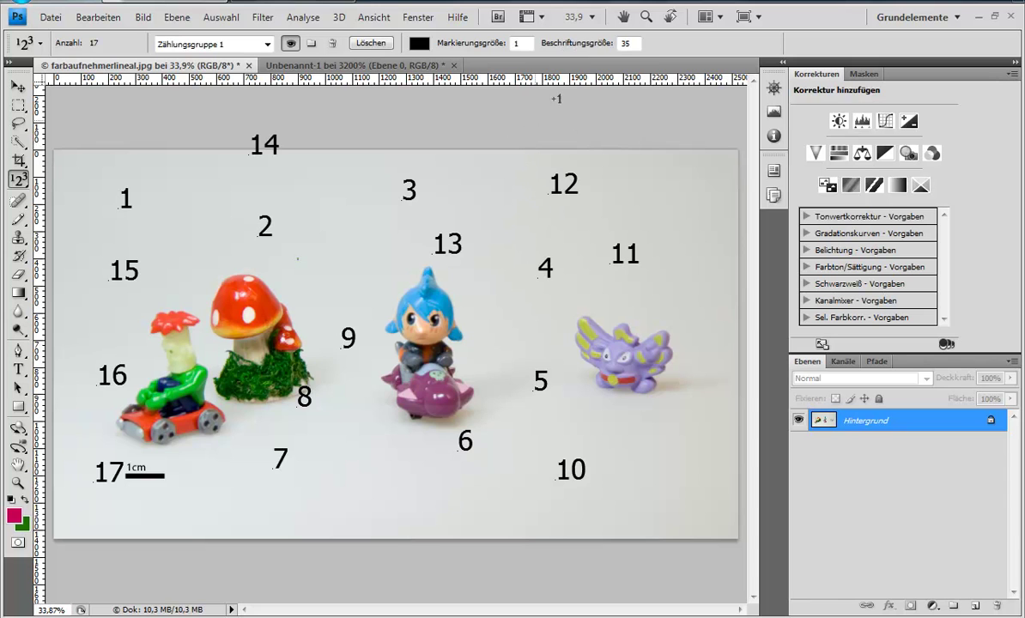
drag(549, 47, 512, 48)
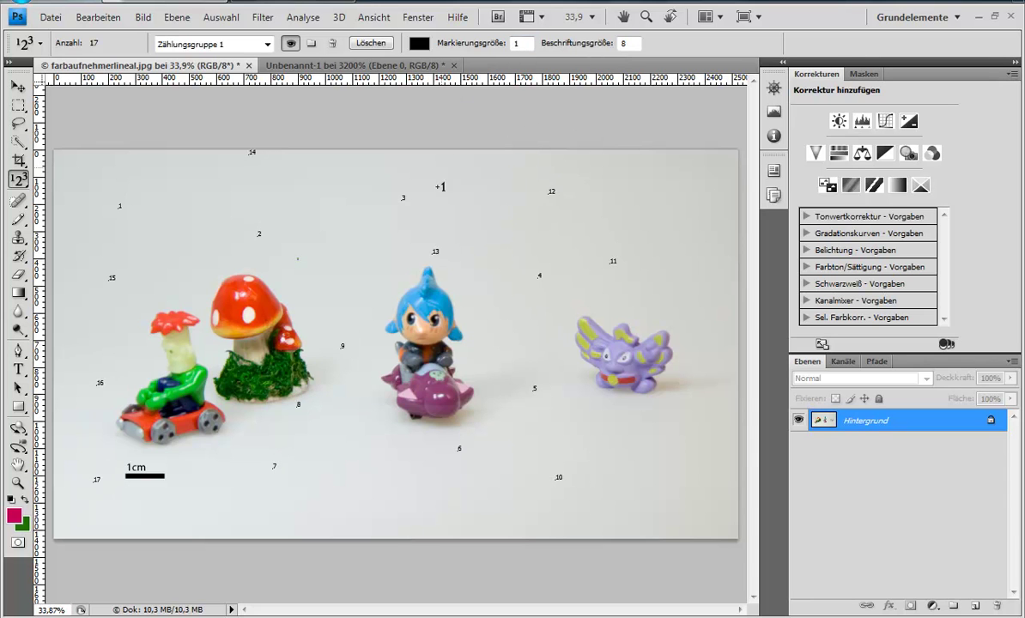